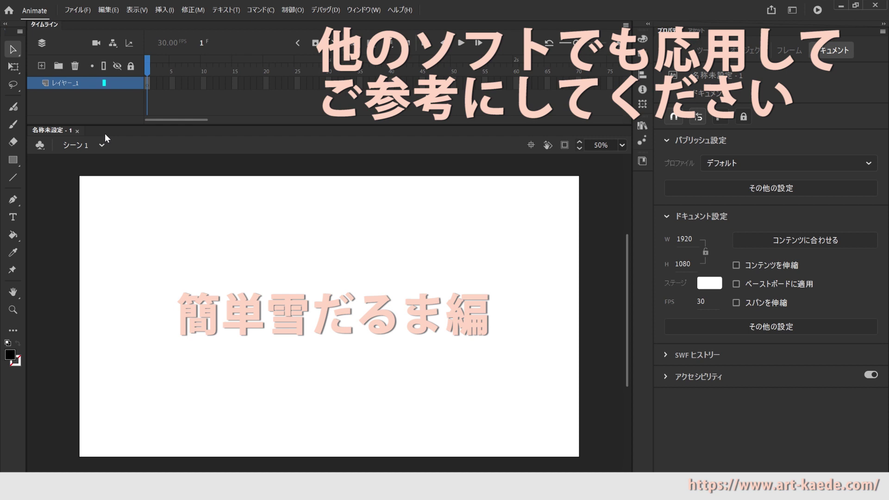
- Set the fill colour to white and draw a circle about 304 px wide near the stage's upper middle
left_click(10, 355)
left_click(56, 239)
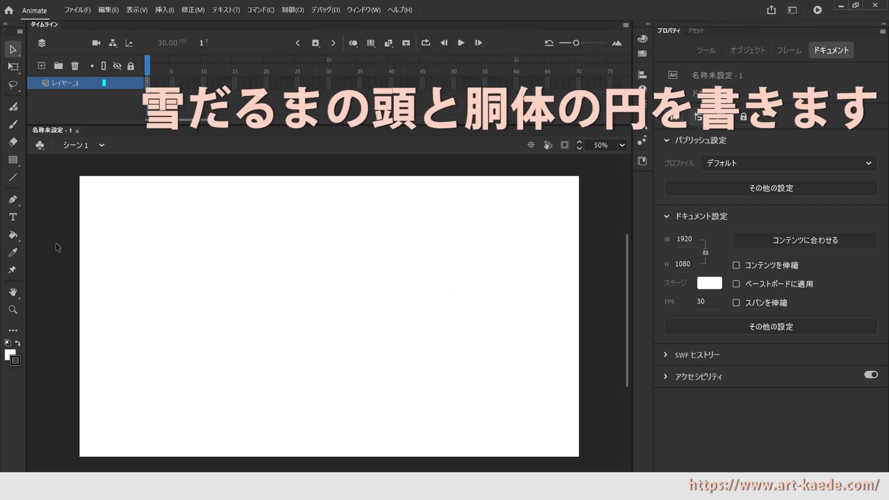
left_click(13, 160)
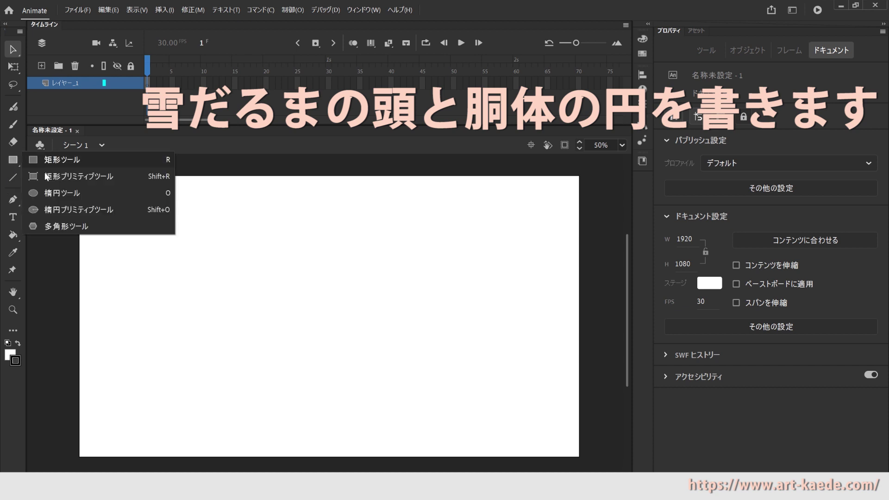
left_click(63, 193)
left_click_drag(284, 200, 361, 276)
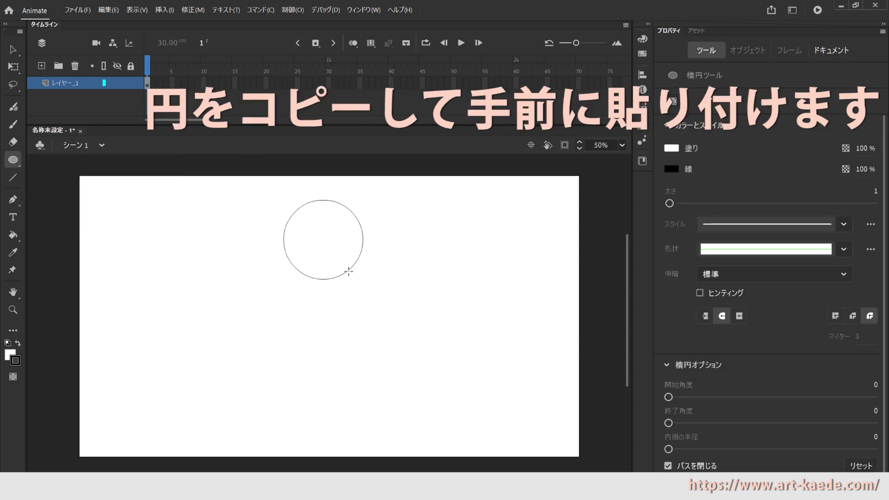
- Group the circle's fill and outline and move the group to the upper-left area of the stage
key("v")
left_click_drag(261, 181, 444, 311)
left_click(192, 10)
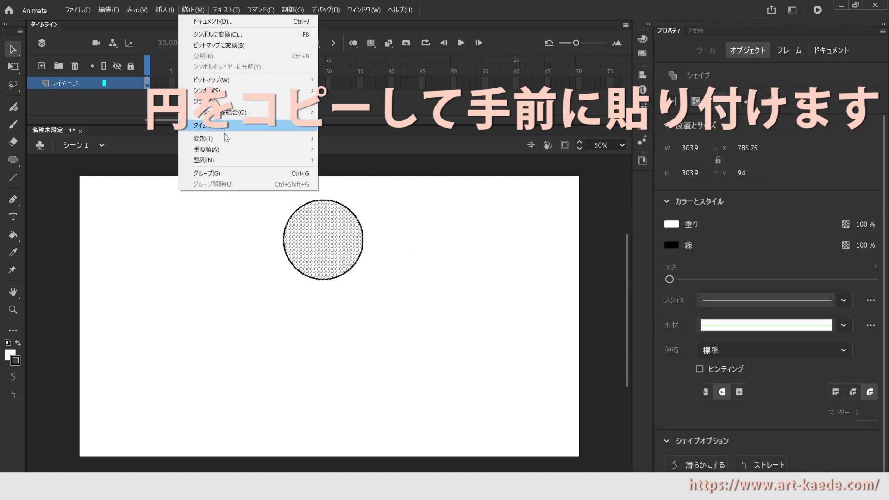
left_click(207, 173)
left_click_drag(332, 242, 181, 239)
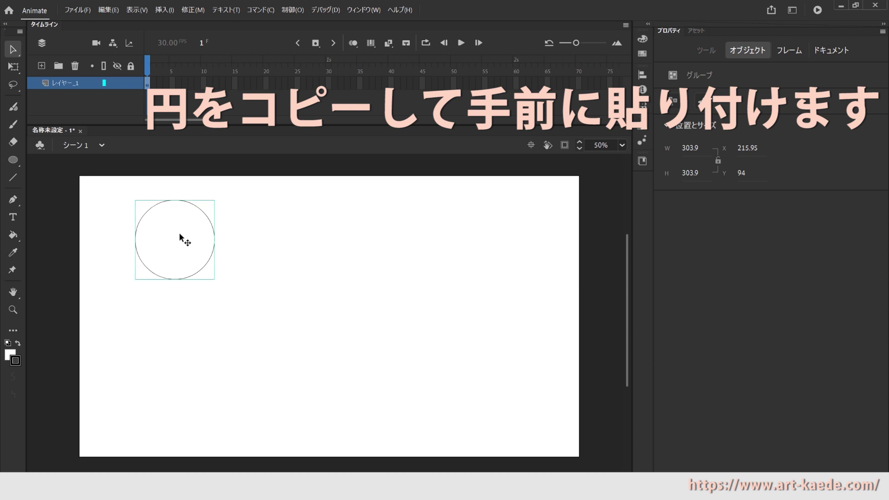
- Copy the circle, paste it in place, scale the copy up to about 467 px and move it below as the snowman's body
left_click(109, 10)
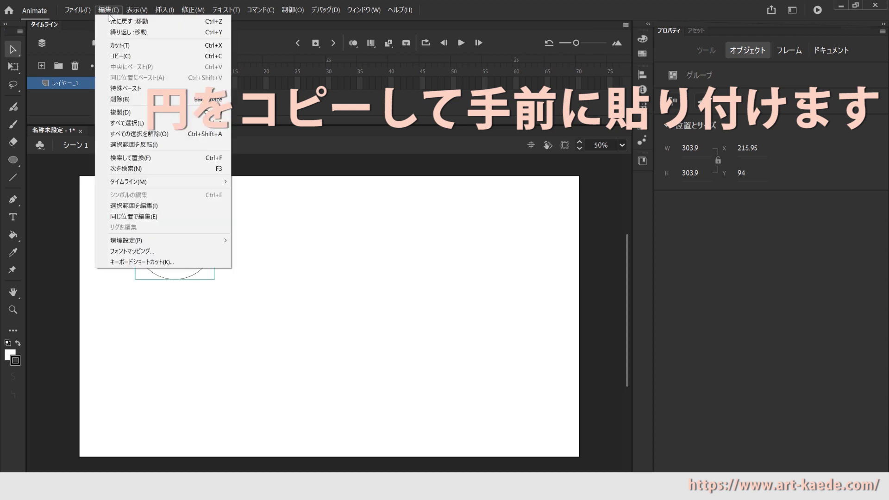
left_click(137, 56)
left_click(108, 10)
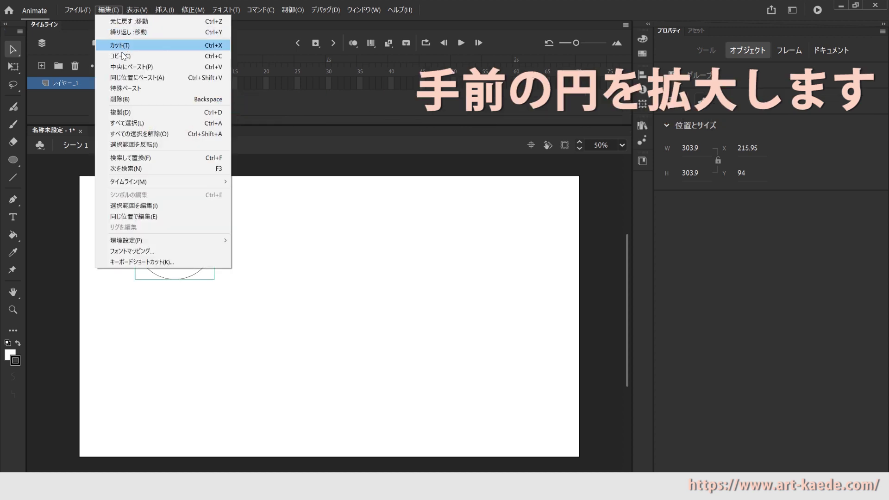
left_click(126, 78)
left_click(192, 10)
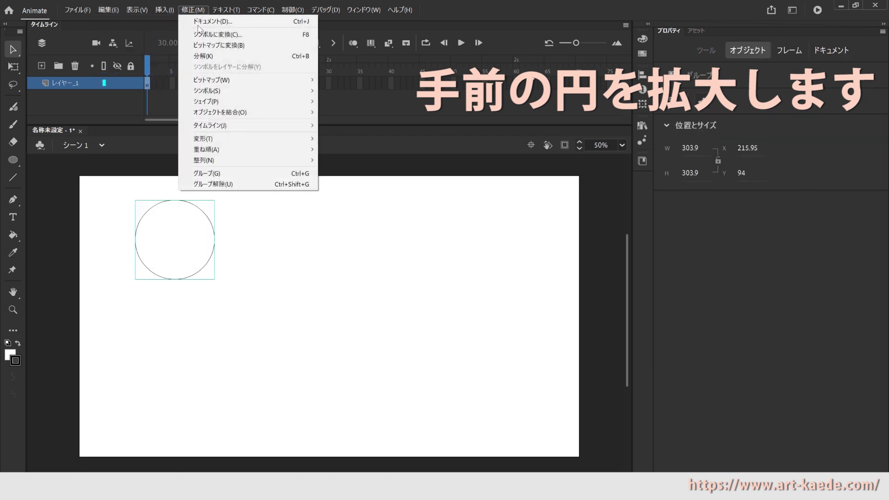
mouse_move(207, 138)
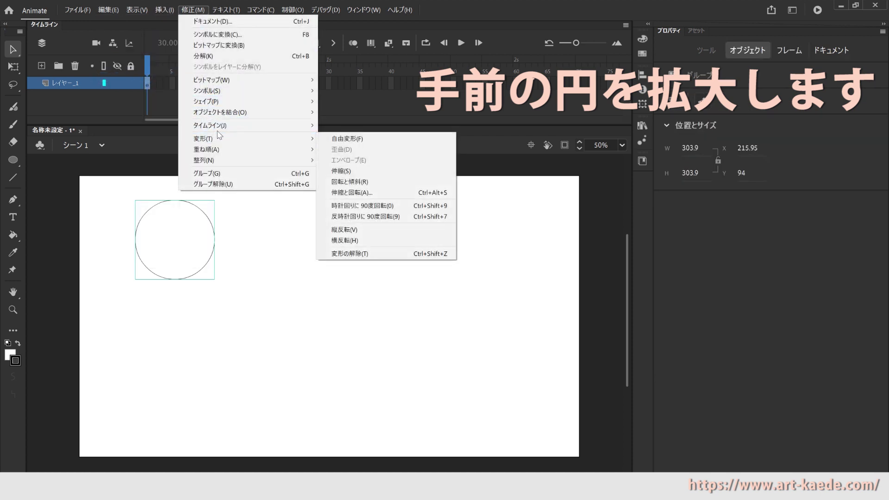
left_click(343, 171)
left_click_drag(216, 280, 238, 301)
left_click_drag(220, 260, 196, 336)
left_click(264, 363)
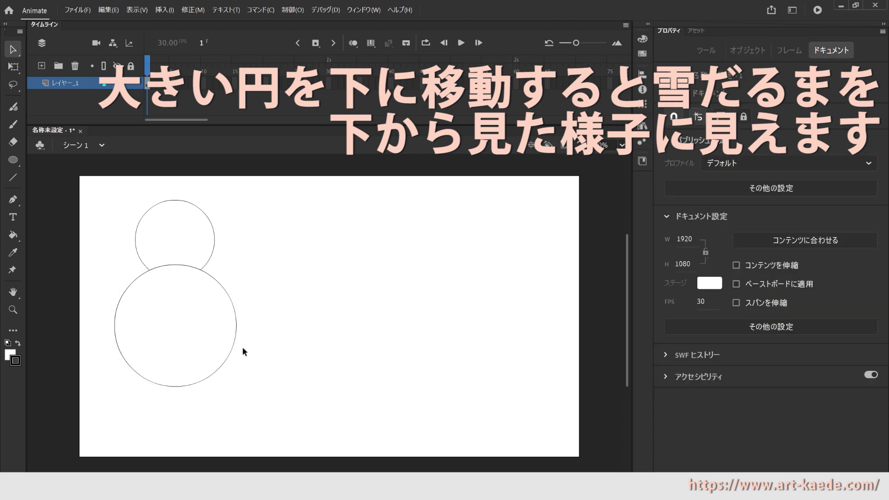
- Copy the head and body circles together and paste the duplicate snowman at the centre of the stage
left_click_drag(107, 186, 288, 404)
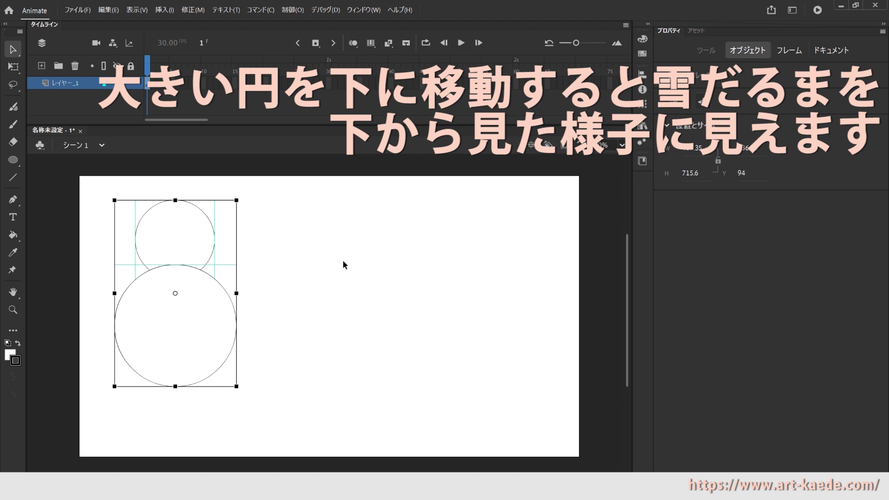
left_click(320, 286)
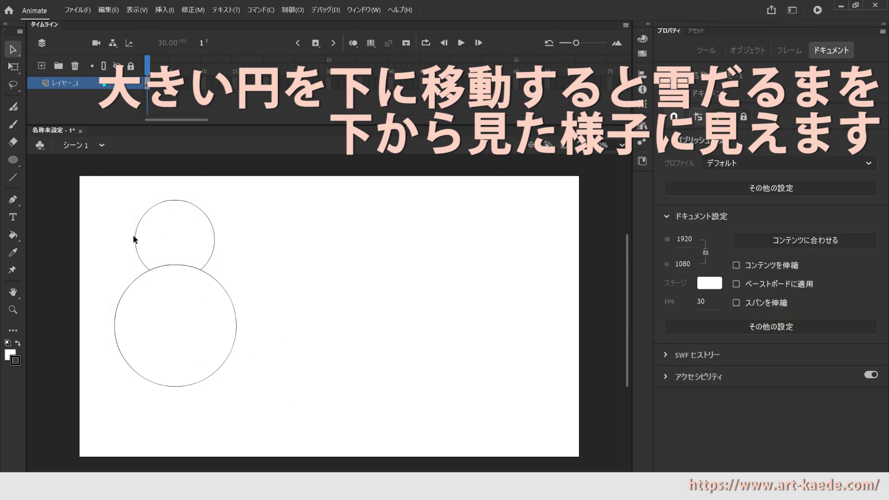
left_click_drag(103, 190, 266, 400)
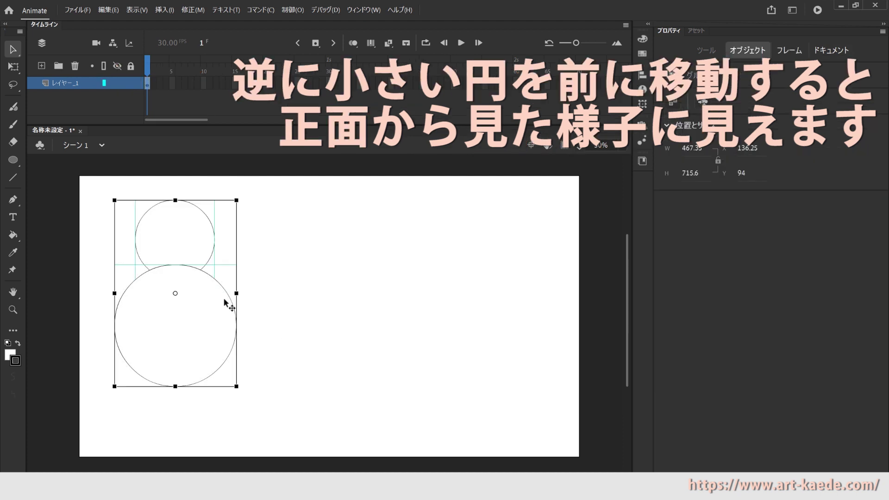
left_click(108, 10)
left_click(120, 56)
left_click(108, 10)
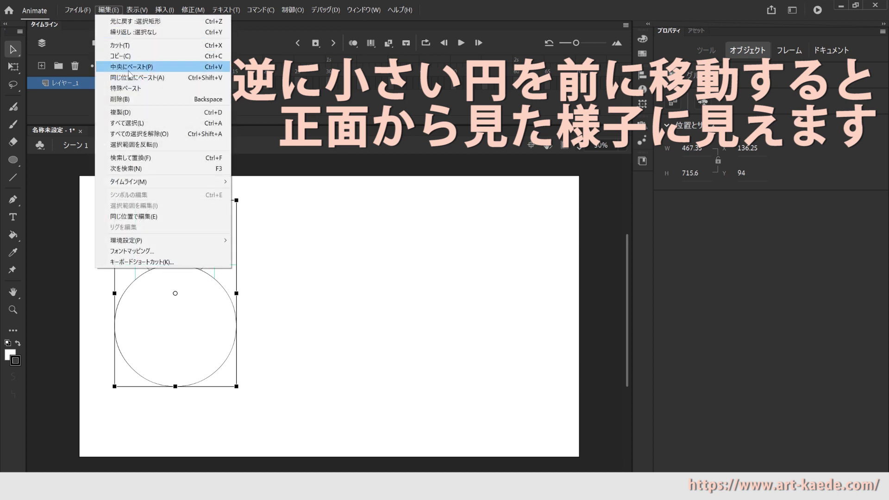
left_click(130, 67)
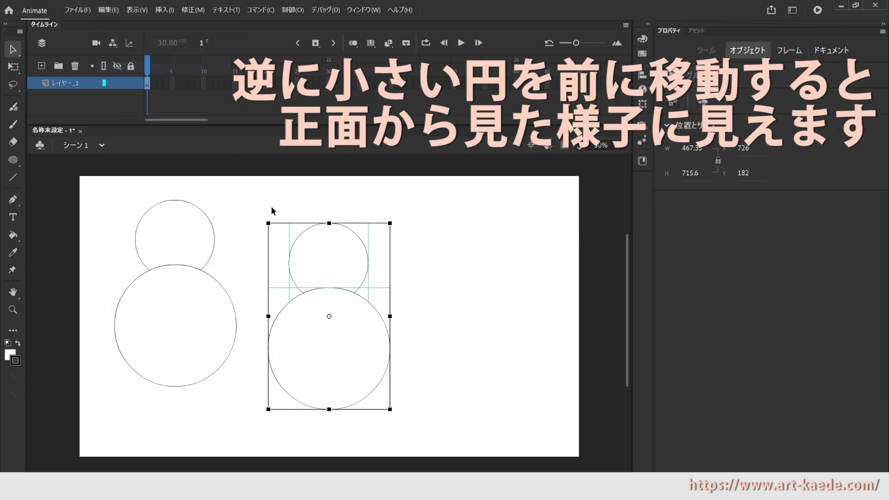
- Cut the duplicate snowman's head circle and paste it in place so that it overlaps in front of the body
left_click(419, 257)
left_click(352, 254)
left_click(192, 10)
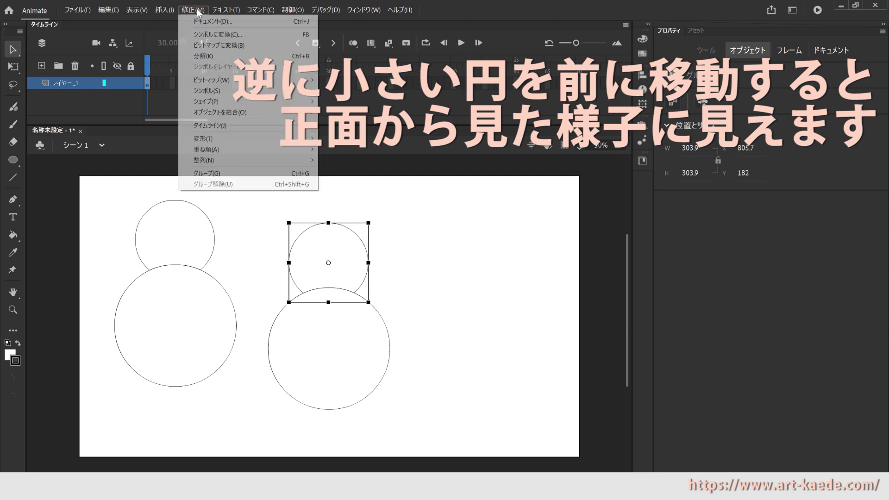
mouse_move(110, 12)
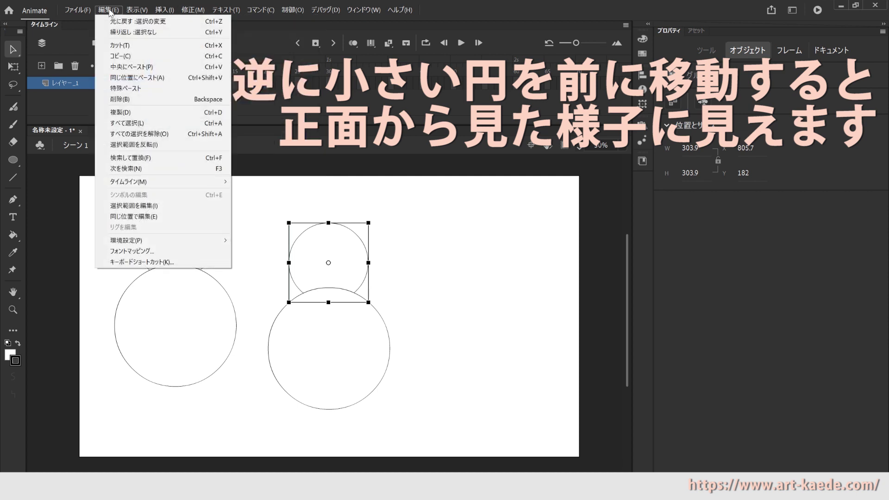
left_click(120, 45)
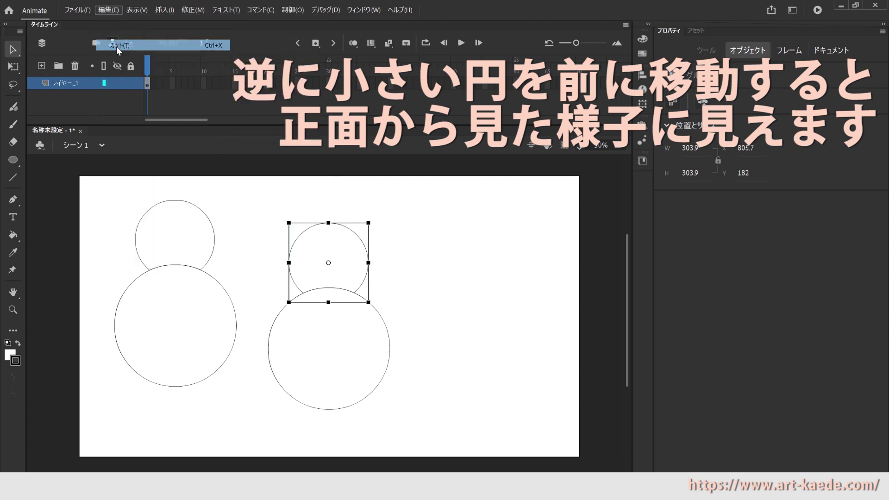
left_click(108, 10)
left_click(121, 80)
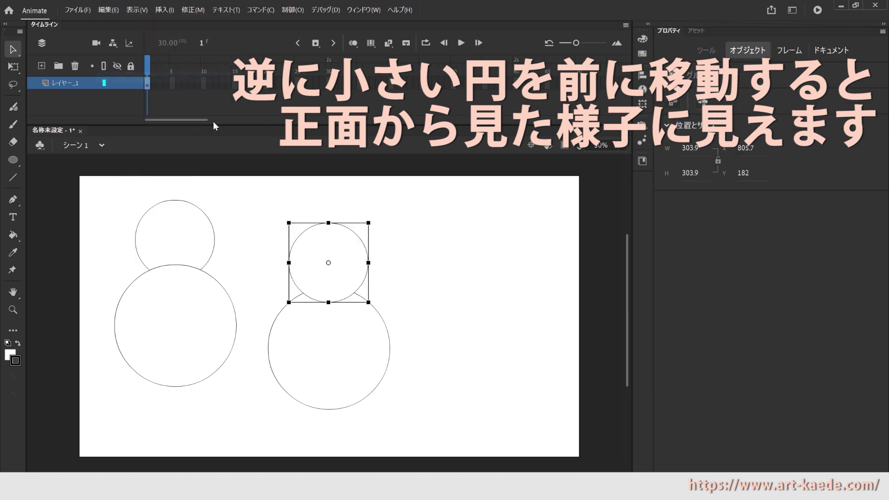
- Move the duplicate snowman up and slightly left, and move the original snowman slightly up beside it
left_click(431, 256)
left_click_drag(393, 434, 245, 194)
left_click_drag(309, 359, 292, 334)
left_click(401, 236)
left_click_drag(123, 194, 231, 389)
left_click_drag(198, 357, 193, 339)
left_click(413, 306)
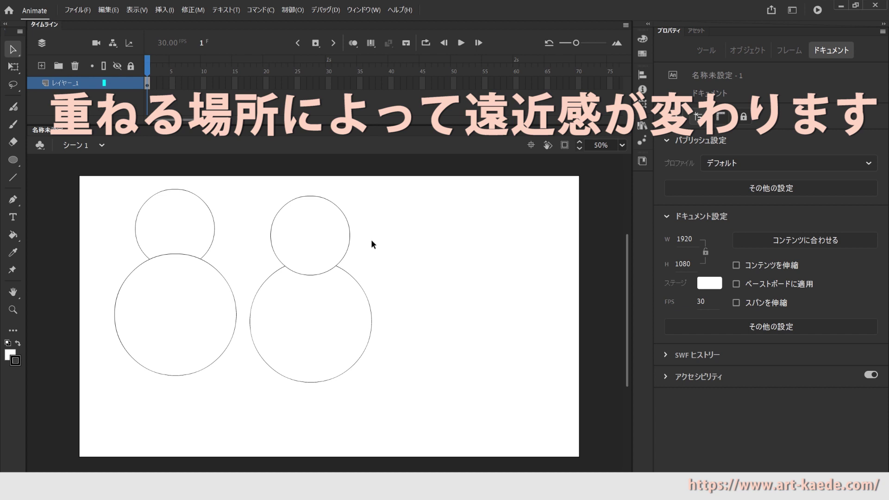
- Delete the original snowman with the body in front and move the remaining one to its place on the left of the stage
left_click_drag(112, 202, 242, 391)
key("Delete")
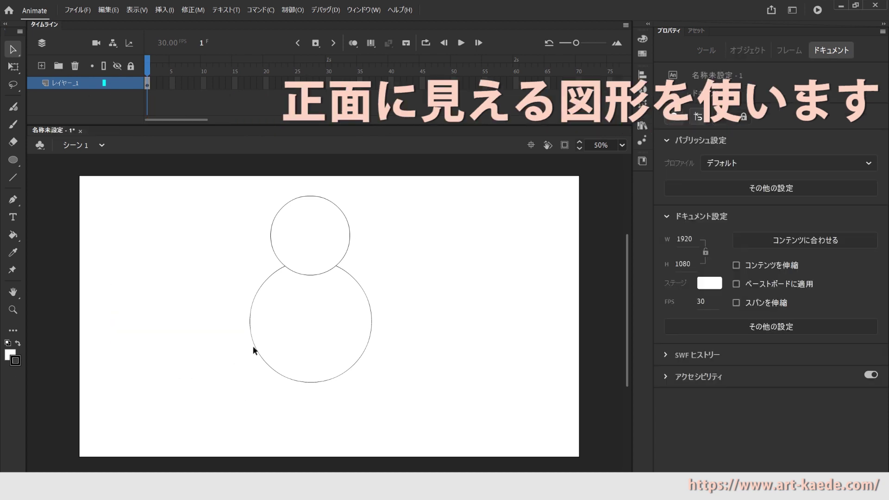
left_click_drag(232, 186, 422, 471)
left_click_drag(334, 342, 194, 339)
left_click(332, 329)
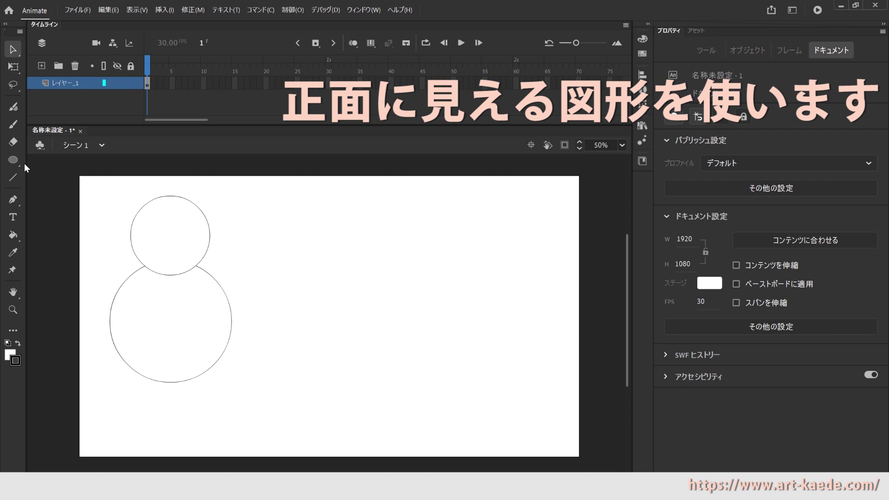
- Set the fill colour to blue and draw a rectangle about 136 by 166 px beside the snowman as a bucket
left_click(10, 355)
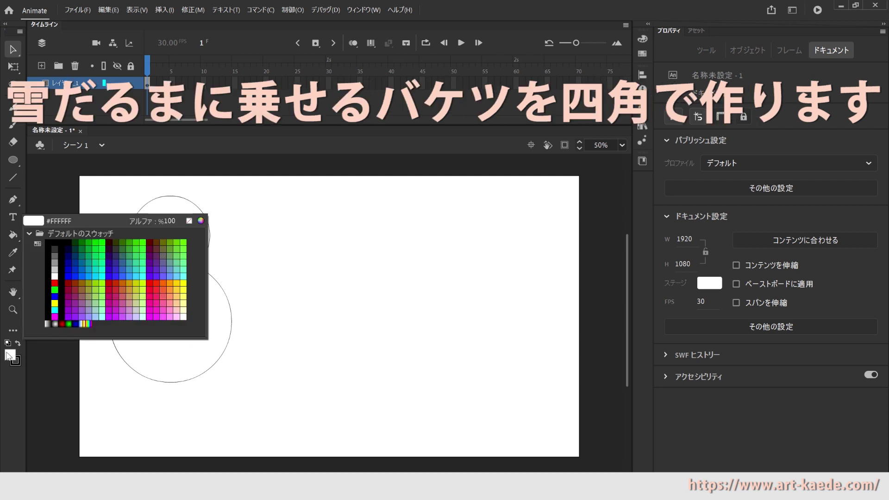
left_click(89, 263)
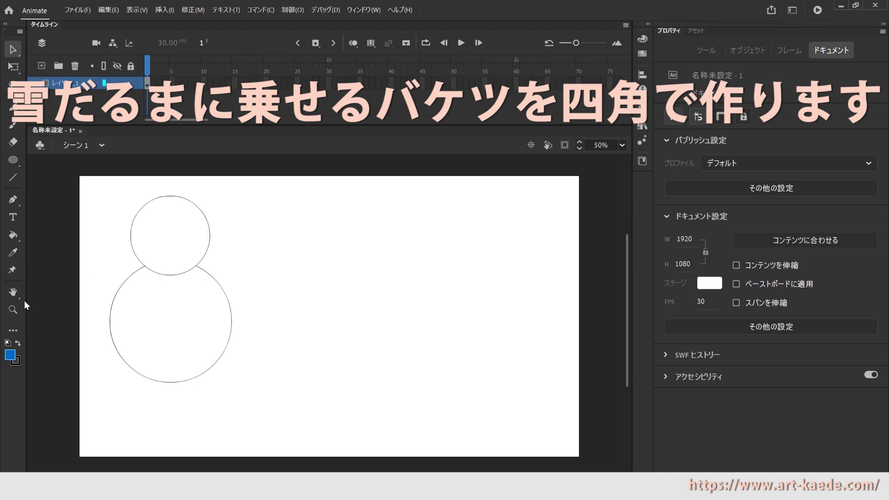
left_click(13, 160)
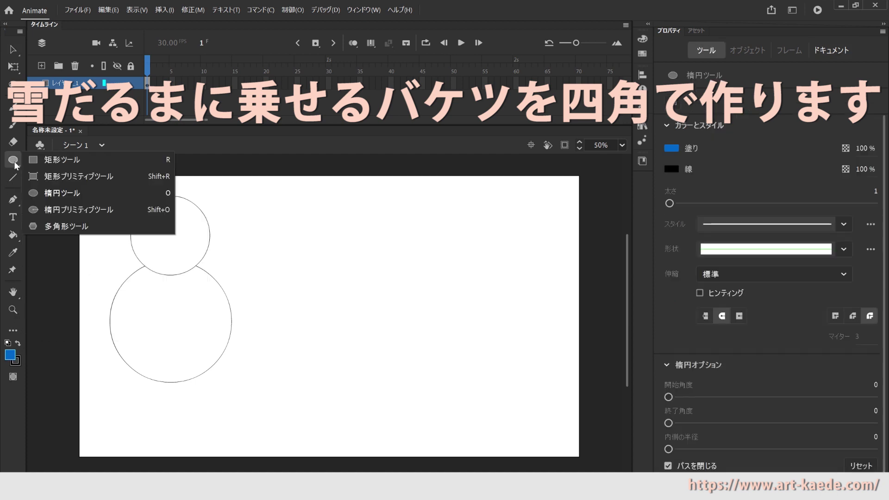
left_click(46, 162)
left_click_drag(279, 223, 315, 266)
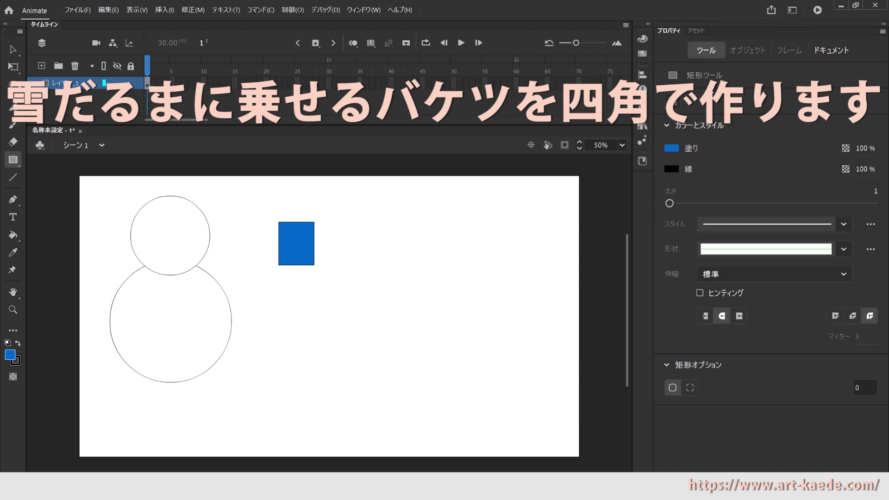
- Group the blue rectangle's fill and outline and place the group on top of the snowman's head
key("v")
left_click_drag(240, 200, 352, 320)
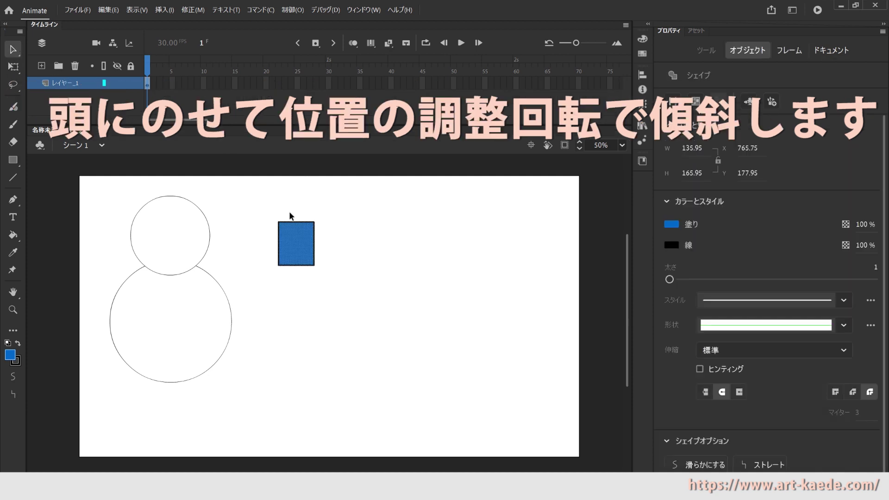
left_click(193, 10)
left_click(232, 174)
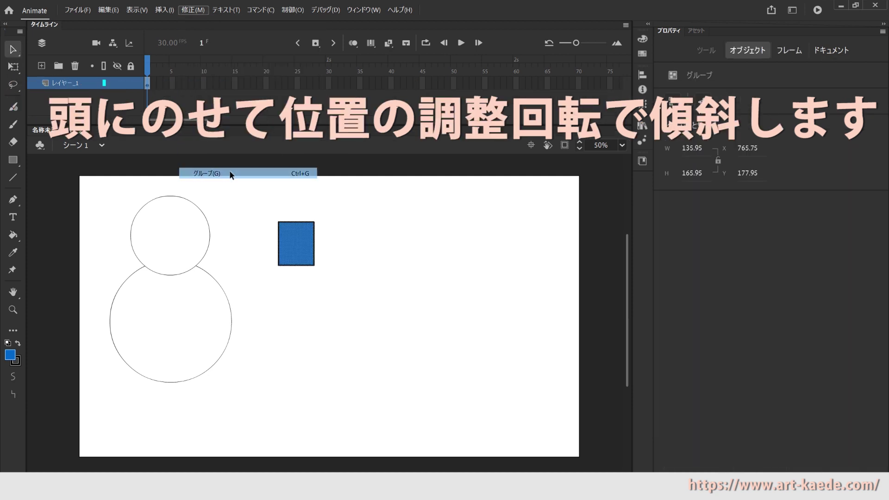
left_click_drag(294, 246, 177, 195)
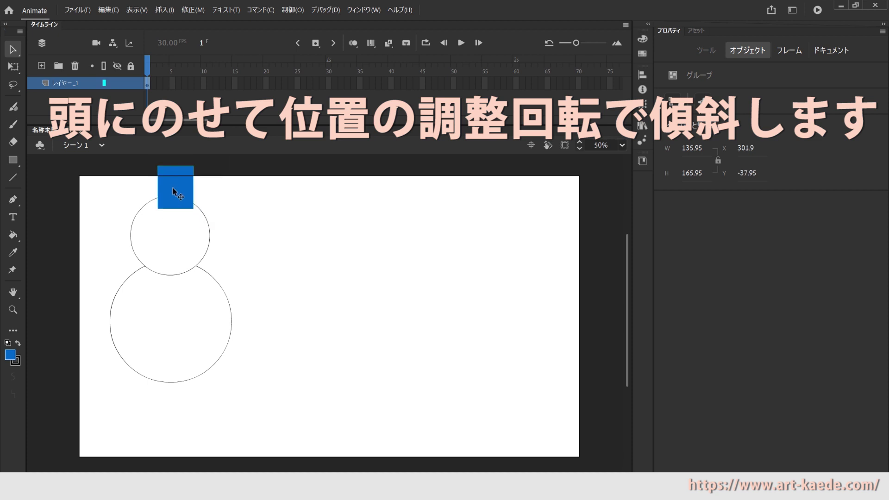
- Rotate the blue bucket clockwise with Rotate and Skew and reposition it tilted on the head's upper-right edge
left_click(192, 10)
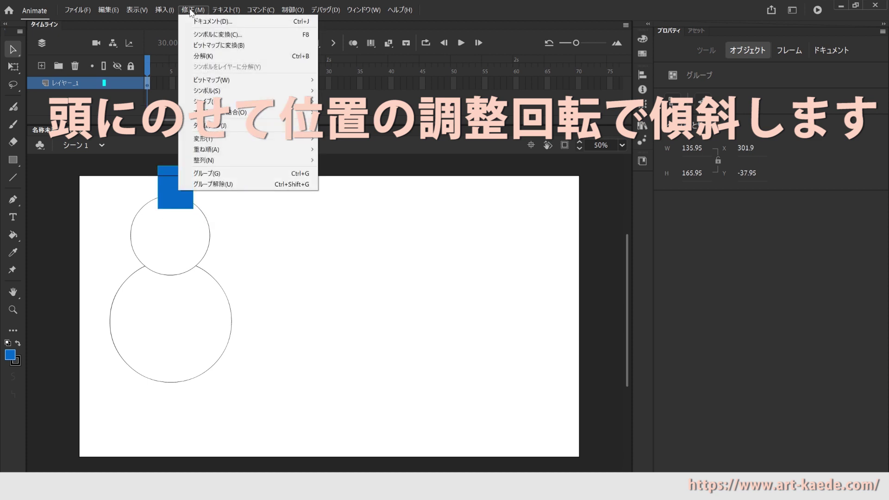
mouse_move(274, 138)
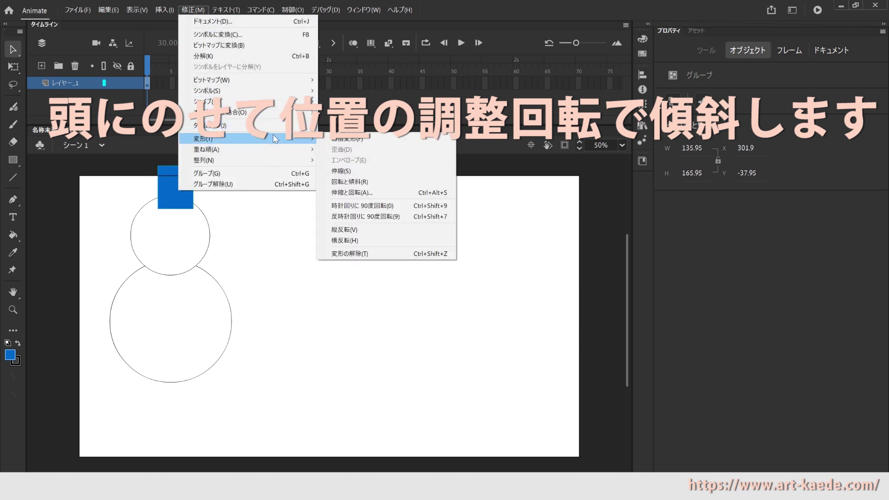
left_click(361, 183)
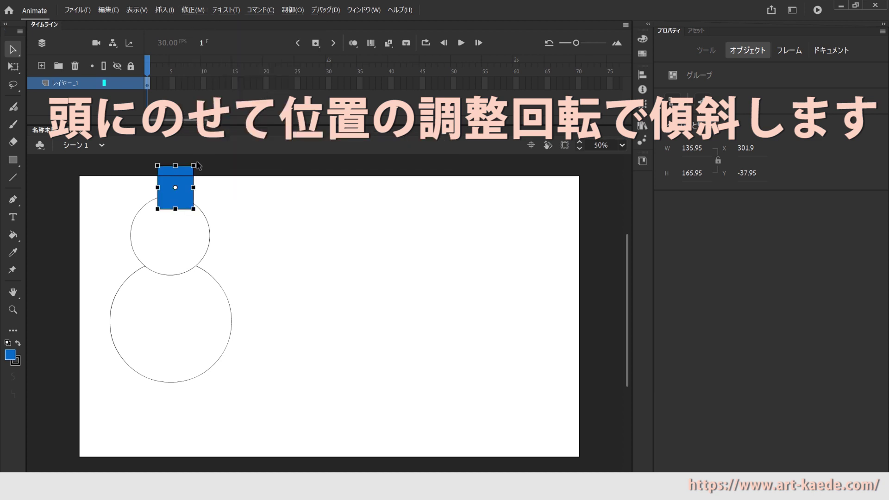
left_click_drag(195, 166, 214, 188)
left_click(262, 227)
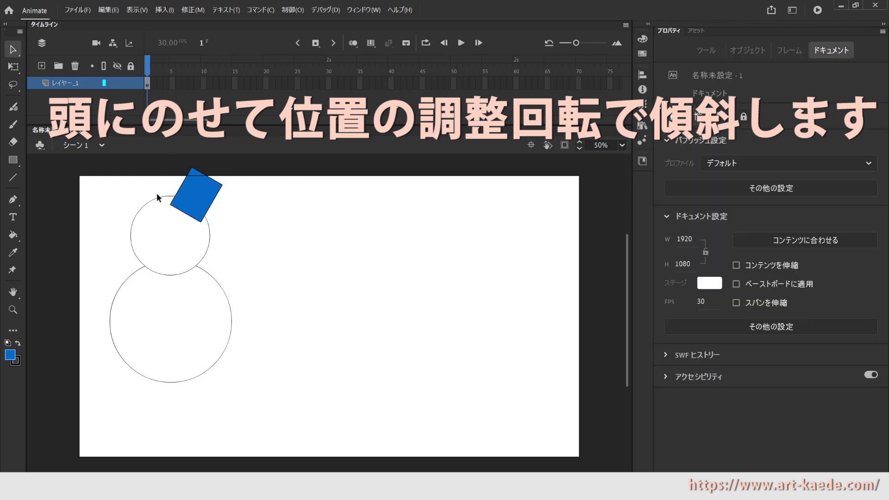
mouse_move(197, 198)
left_mouse_down()
mouse_move(206, 190)
mouse_move(197, 202)
left_mouse_up()
left_click(268, 240)
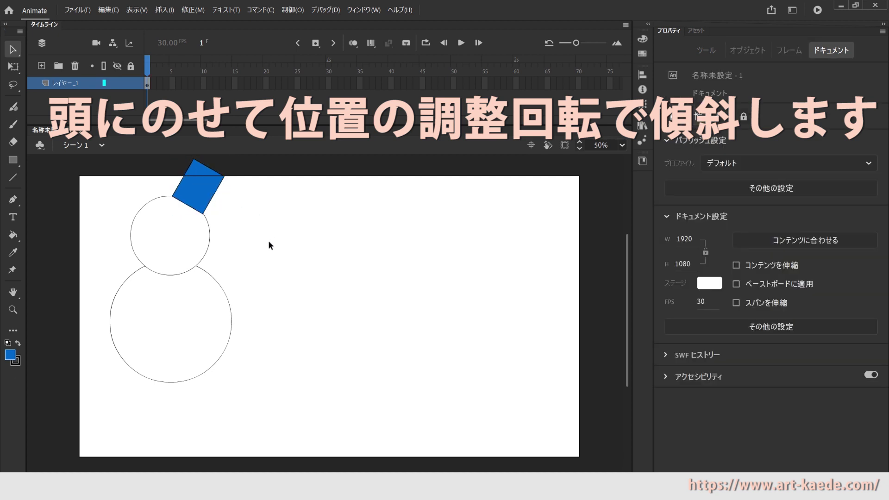
- Group the snowman's head, body and bucket together
left_click_drag(105, 171, 242, 359)
key("ctrl+g")
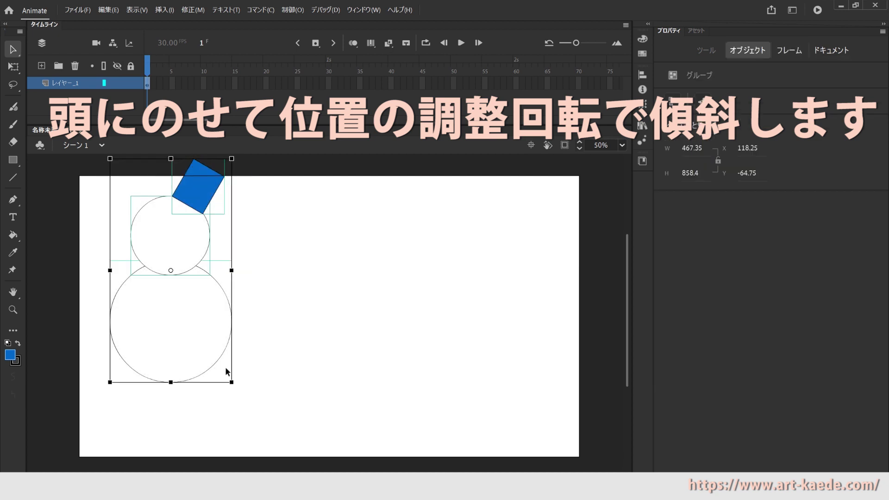
- Move the grouped snowman straight down so the whole figure, including the bucket, sits inside the stage
left_click_drag(200, 319, 198, 353)
left_click(260, 331)
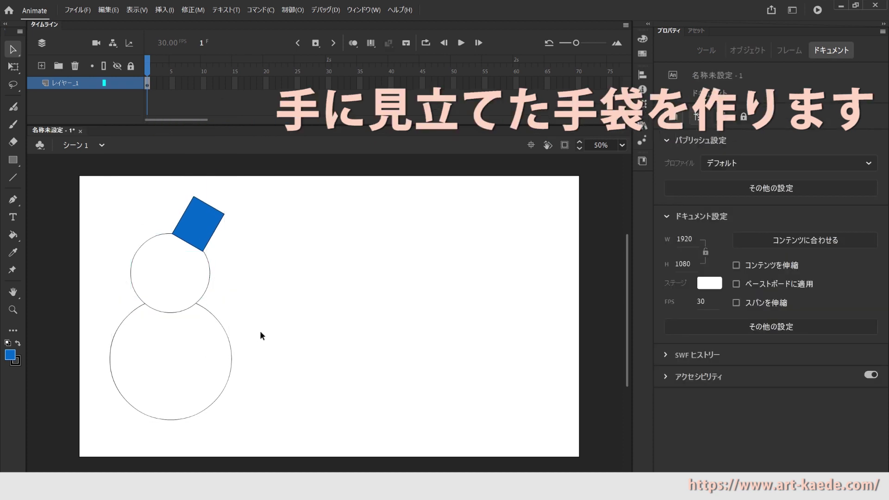
- Draw a dark red oval without outline, about 196 by 236 px, to the right of the snowman
left_click(16, 159)
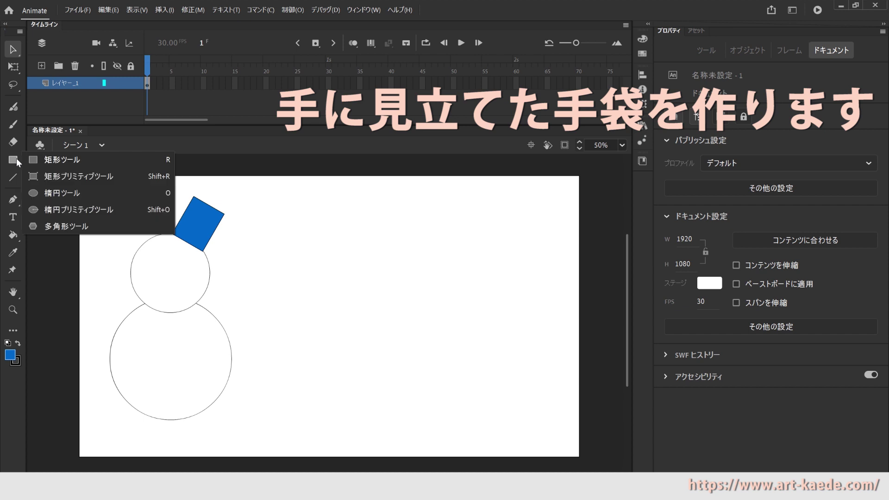
left_click(54, 194)
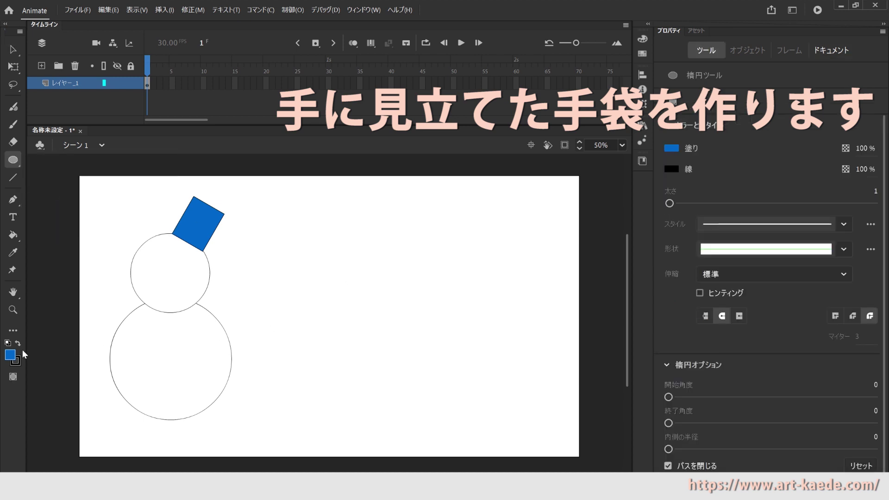
left_click(9, 357)
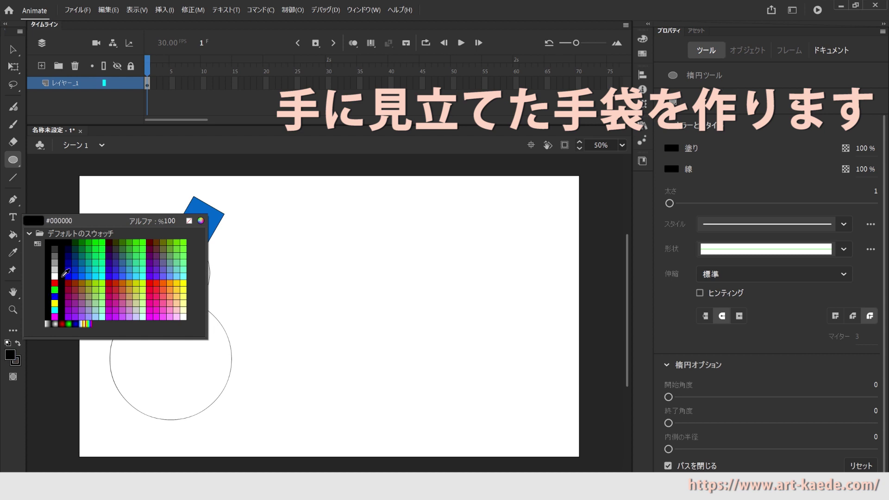
left_click(70, 281)
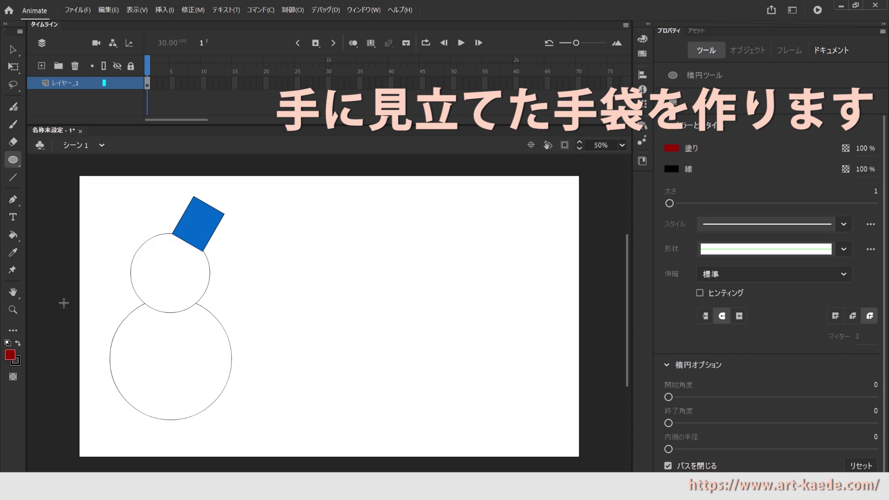
left_click(18, 362)
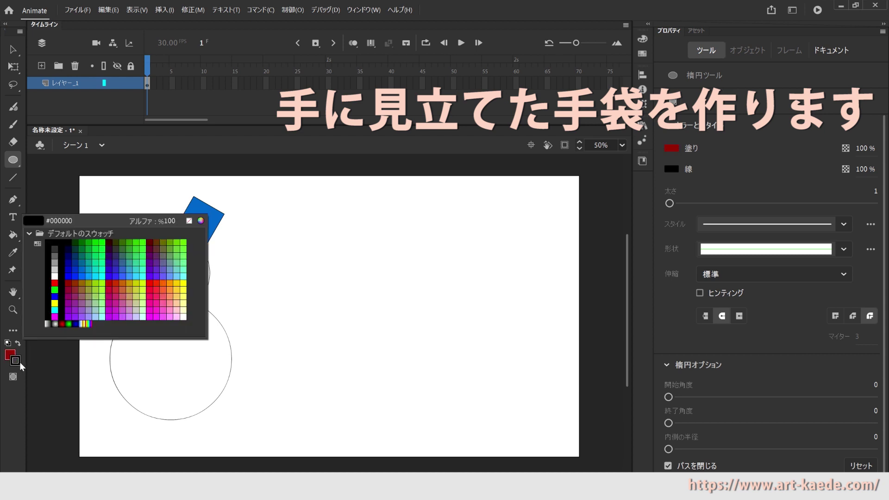
left_click(190, 221)
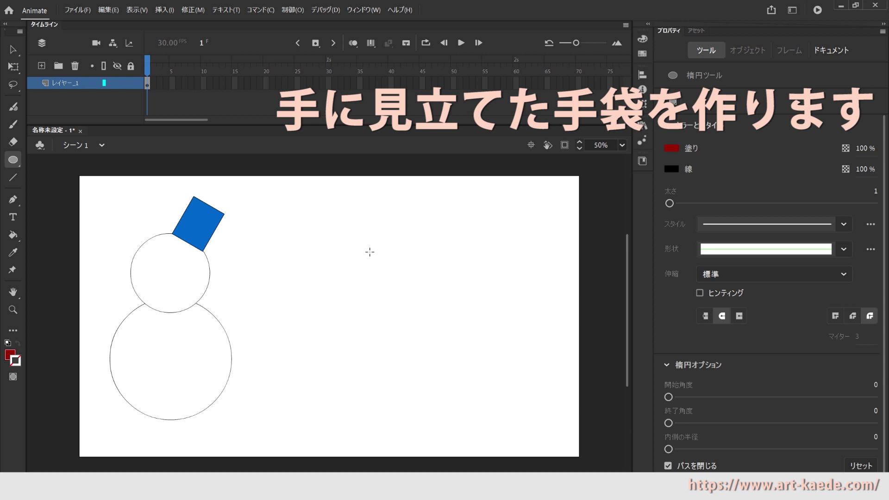
left_click_drag(365, 241, 416, 305)
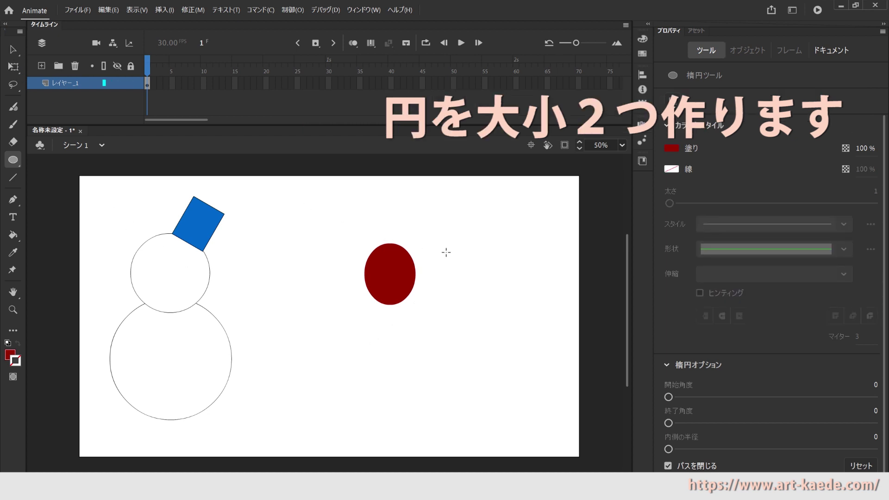
- Draw a narrow dark red oval about 52 by 118 px to the right of the large oval
left_click_drag(447, 256, 458, 284)
left_click(13, 49)
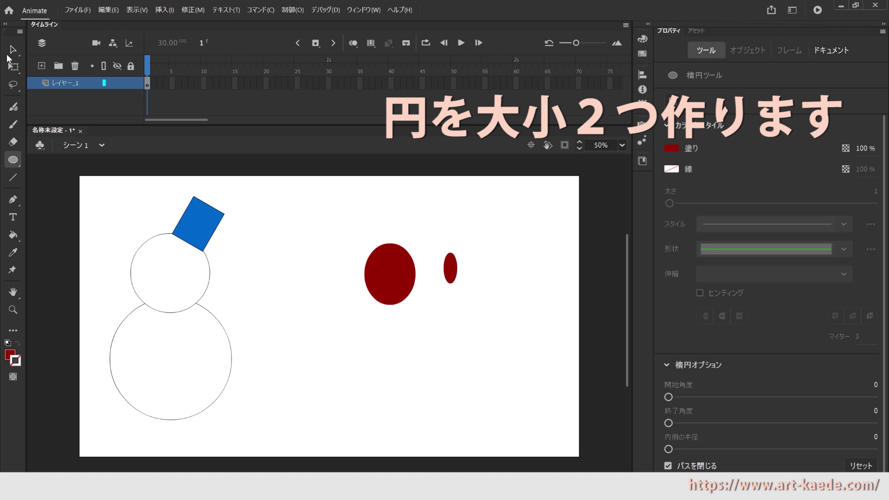
left_click(456, 269)
left_click(400, 262)
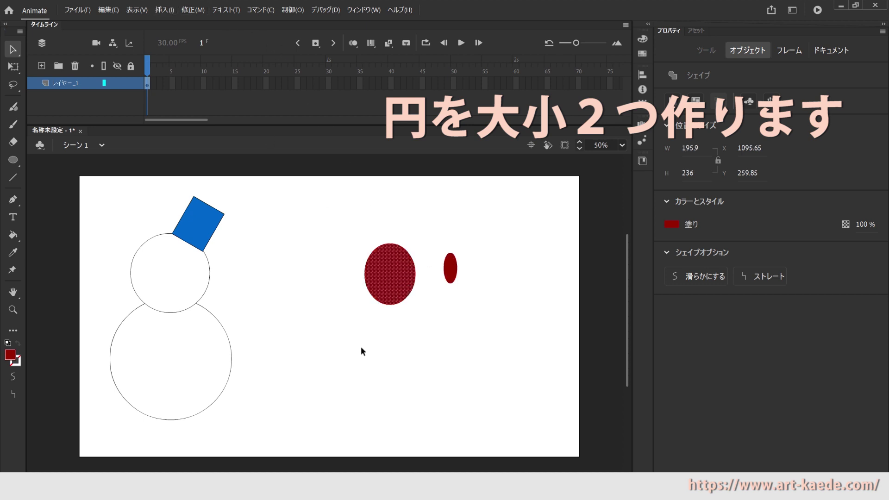
left_click(354, 364)
- Draw a green #99CC00 square of about 215 px without outline below the large red oval
left_click(15, 162)
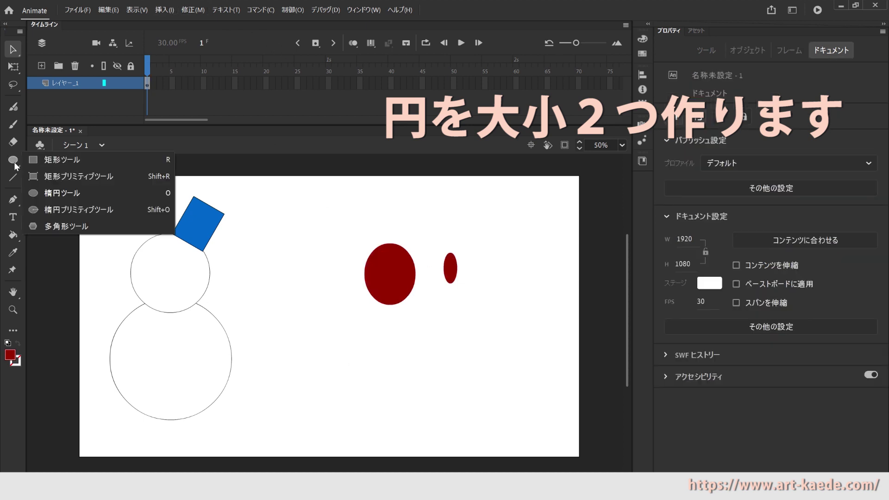
left_click(60, 160)
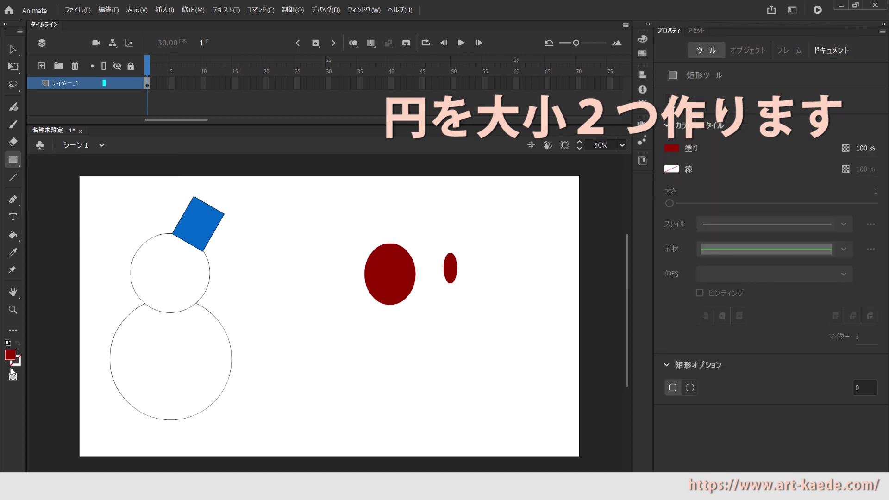
left_click(10, 356)
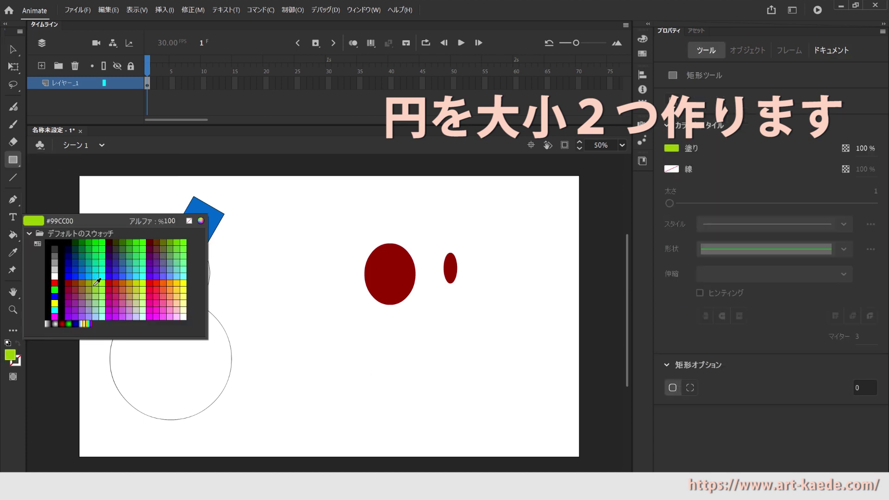
left_click(95, 283)
left_click_drag(327, 349, 382, 405)
- Place the green square over the lower part of the large red oval and deselect it to cut the oval
left_click(13, 49)
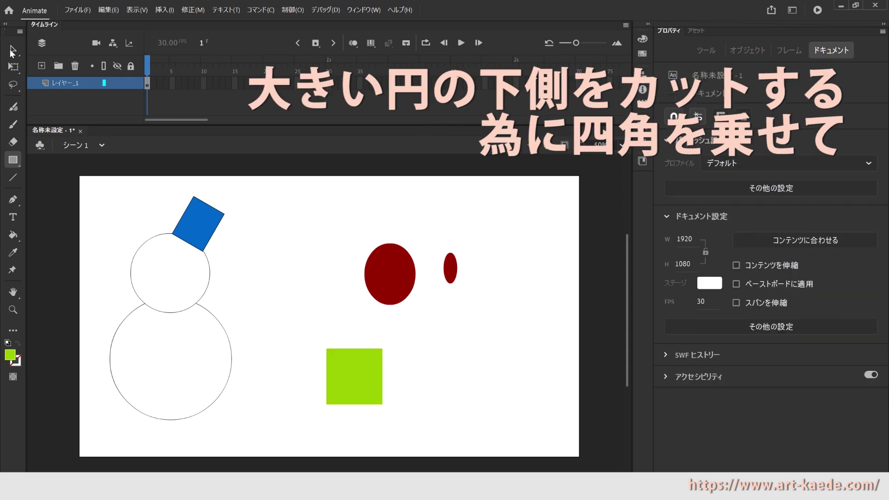
left_click(357, 390)
left_click_drag(354, 384, 390, 321)
left_click(464, 351)
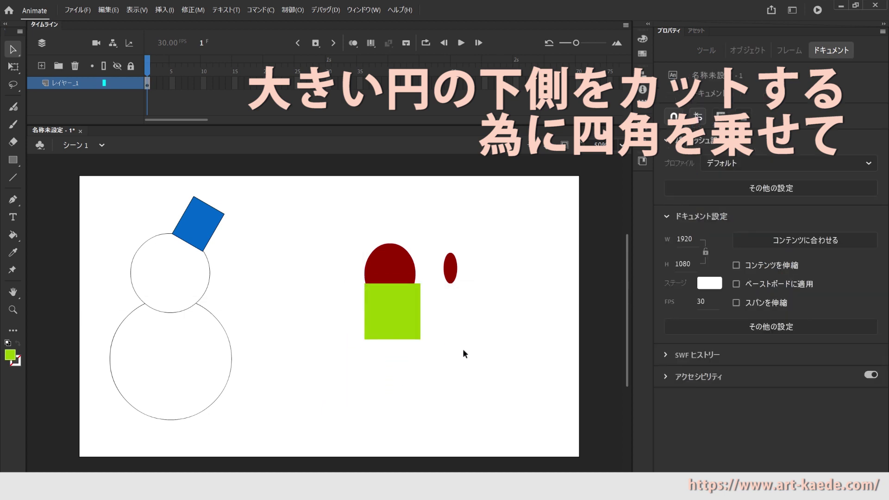
- Move the oval's remaining upper part up away from the green square and delete the square
left_click_drag(389, 259, 393, 234)
left_click(397, 316)
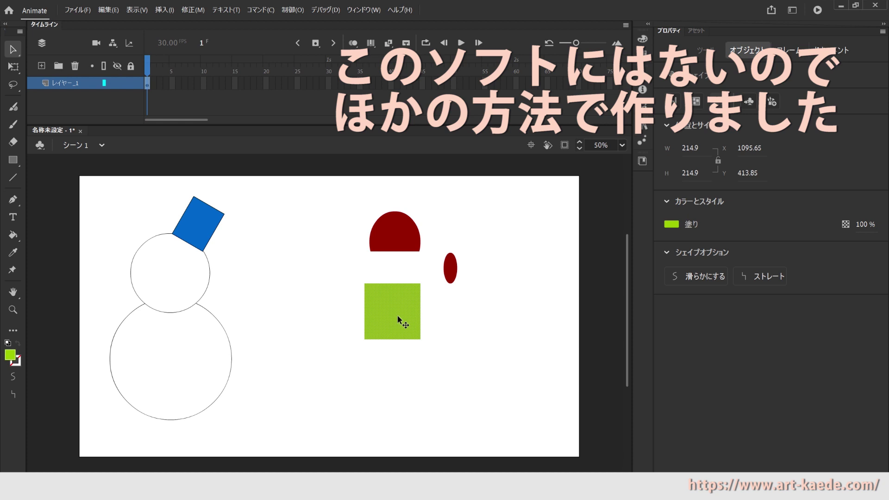
key("Delete")
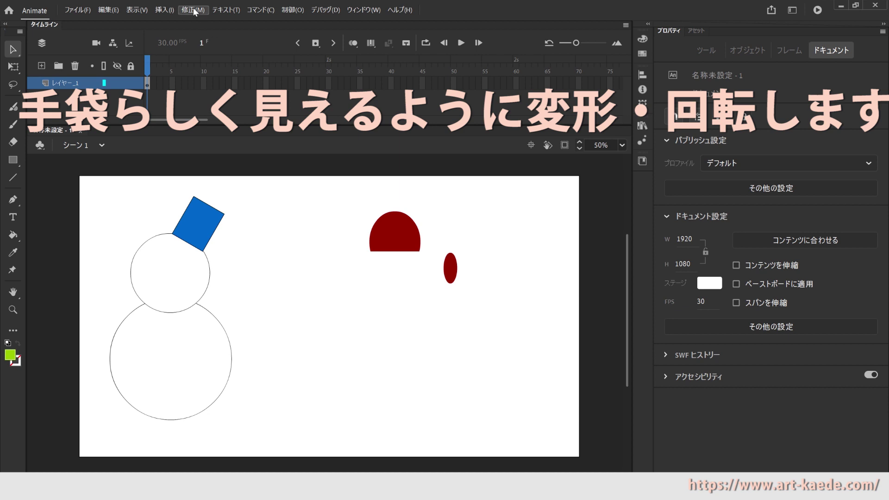
- Group the cut-off red oval and stretch it taller with Scale to form the mitten's palm
left_click(395, 233)
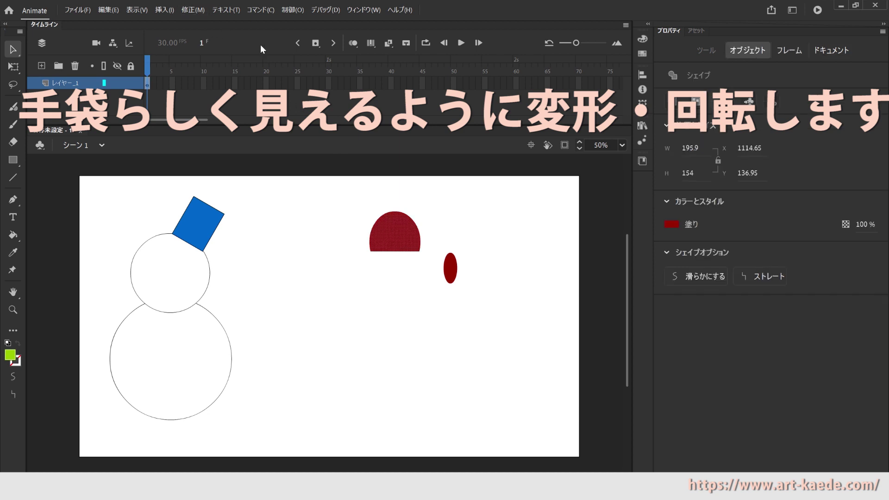
left_click(199, 13)
left_click(239, 173)
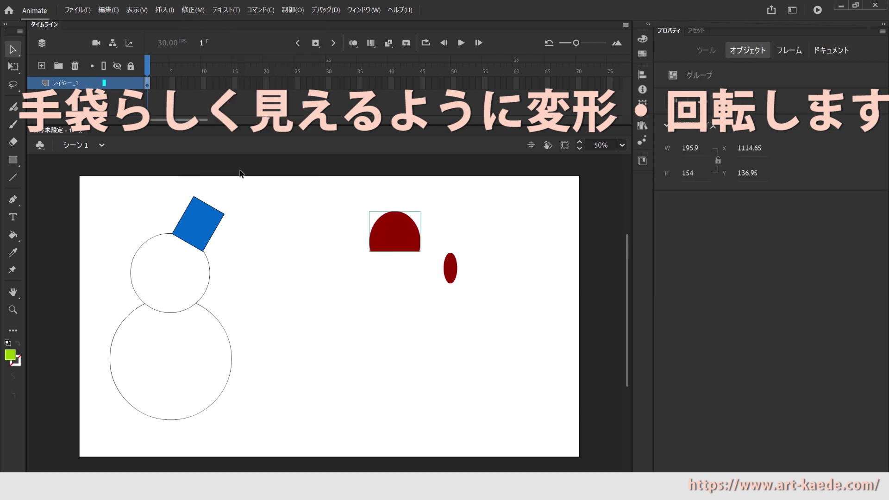
left_click(193, 9)
mouse_move(222, 138)
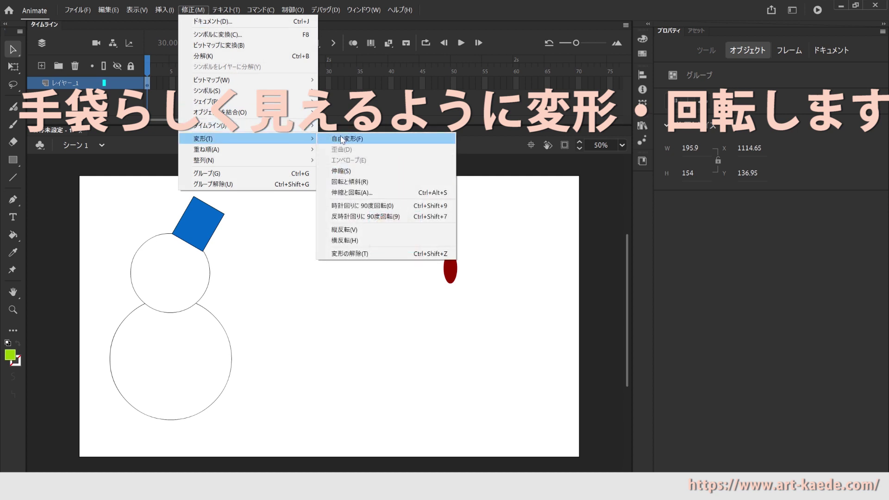
left_click(341, 171)
left_click_drag(396, 253, 396, 259)
left_click(471, 255)
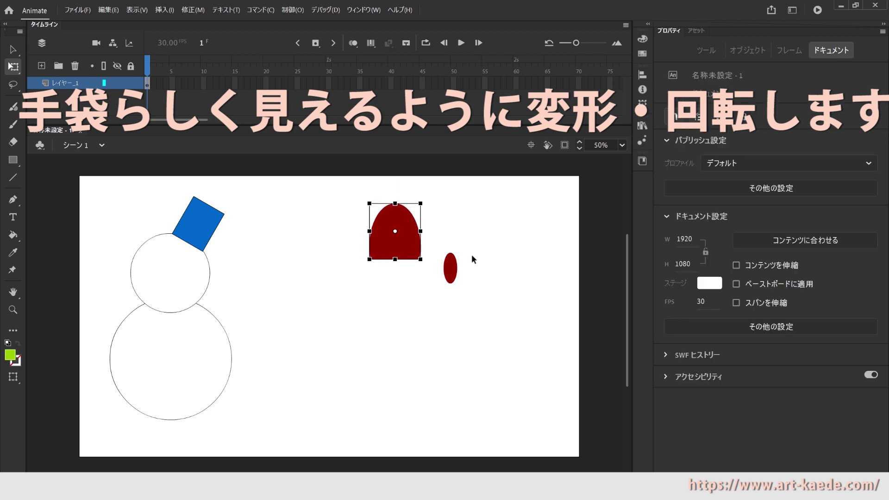
- Group the small red oval, place it at the palm's lower right edge and rotate it clockwise as a thumb
left_click(451, 269)
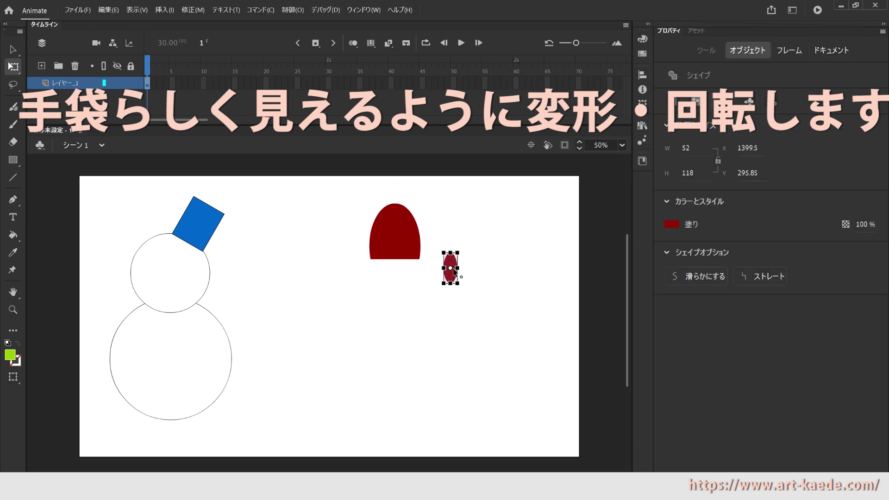
left_click(196, 13)
left_click(206, 170)
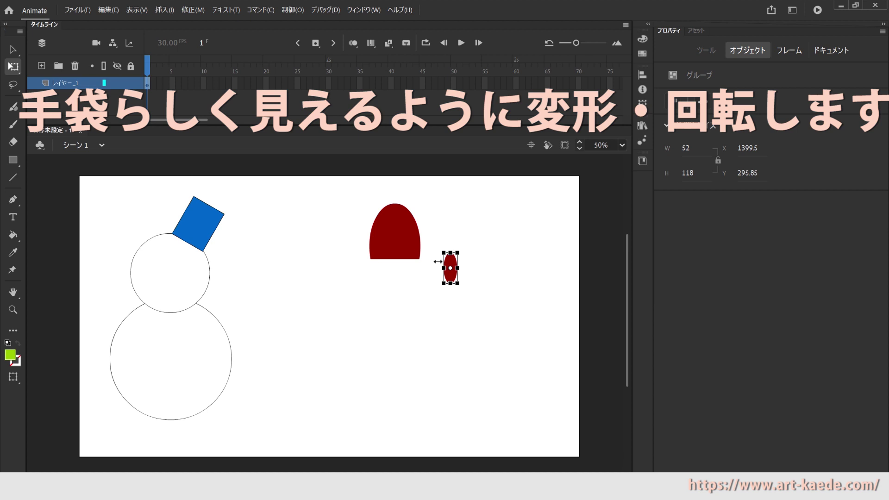
left_click(486, 279)
left_click_drag(448, 284, 417, 259)
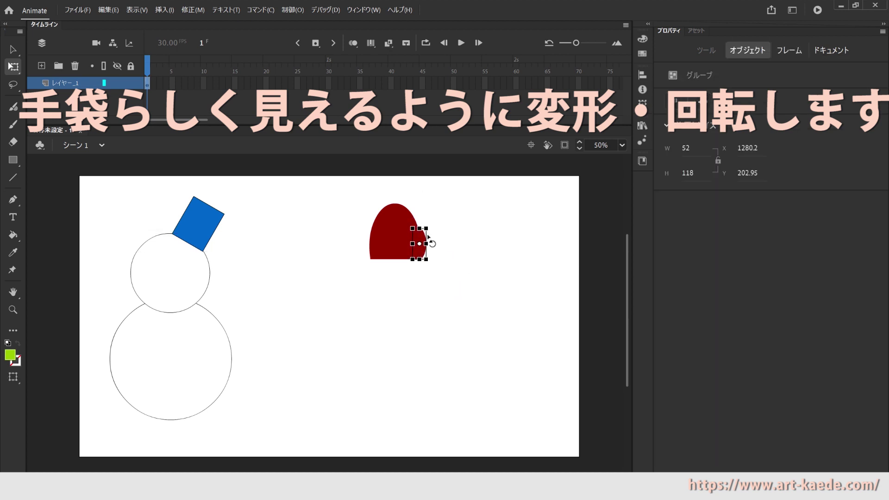
left_click_drag(434, 224, 454, 257)
left_click(455, 260)
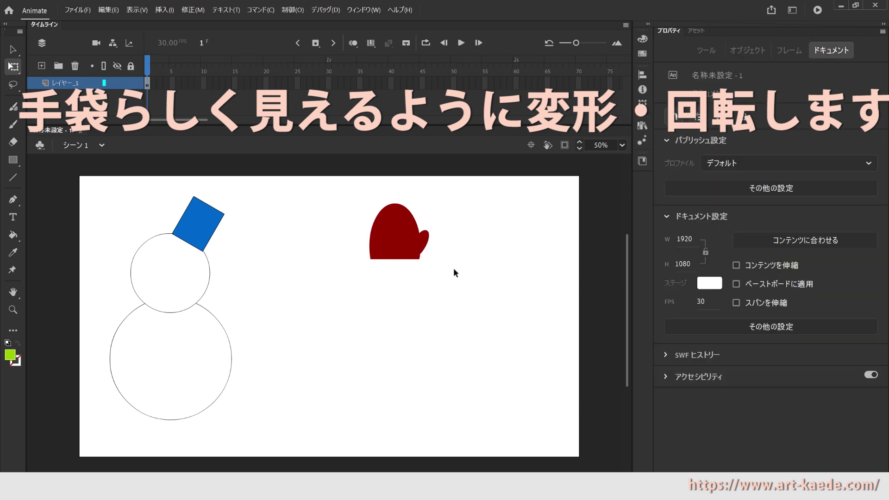
- Narrow the mitten's palm slightly, then group the palm and thumb together as one mitten
left_click(397, 244)
left_click_drag(370, 203, 376, 209)
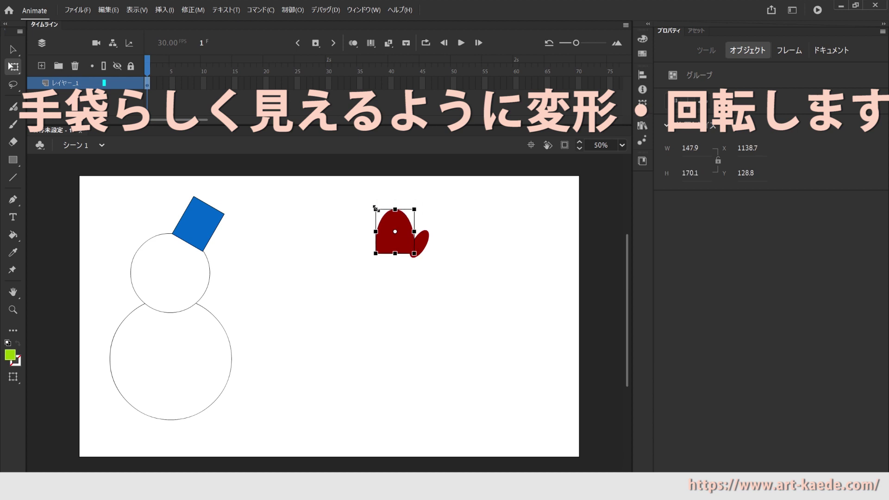
left_click(458, 224)
left_click_drag(438, 273, 332, 178)
left_click(200, 11)
left_click(220, 171)
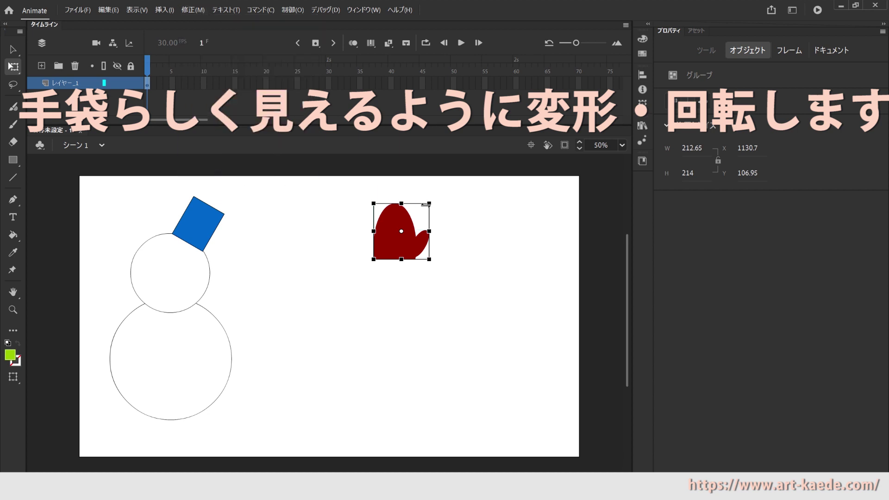
- Scale the mitten group down to about 121 by 121 px and move it closer to the snowman's right side
left_click(195, 10)
mouse_move(259, 139)
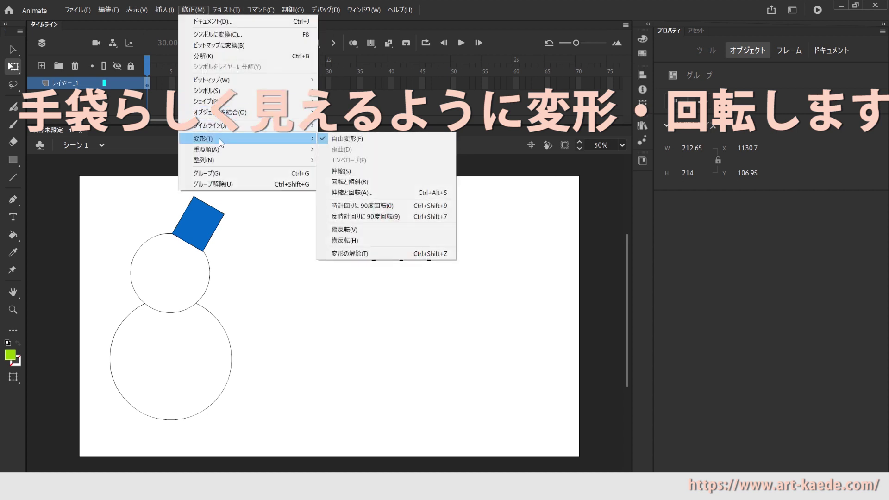
left_click(342, 171)
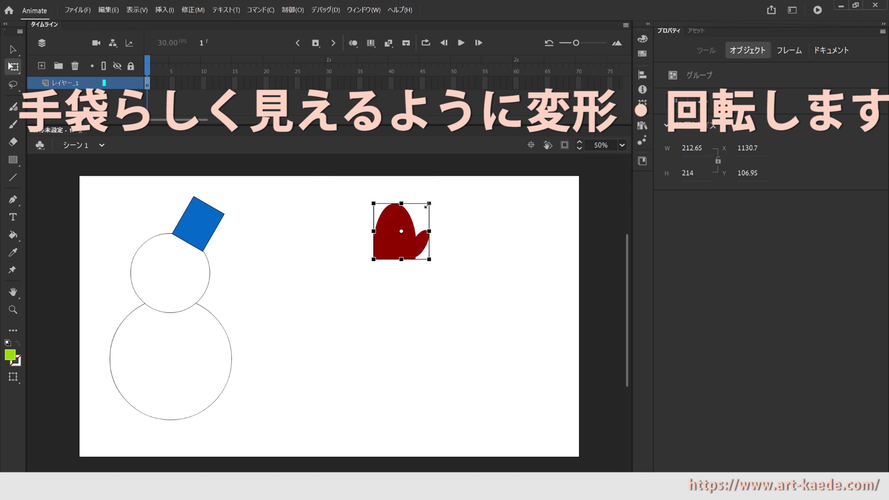
left_click_drag(428, 204, 292, 259)
left_click(444, 241)
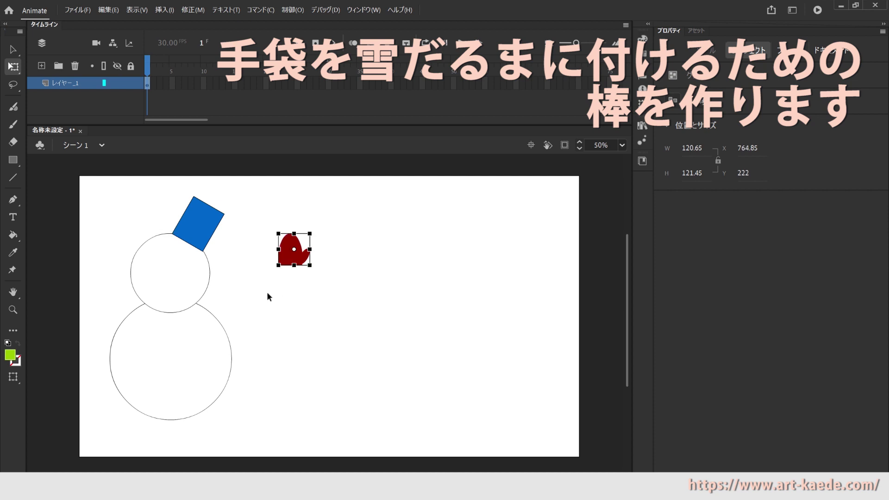
left_click(267, 294)
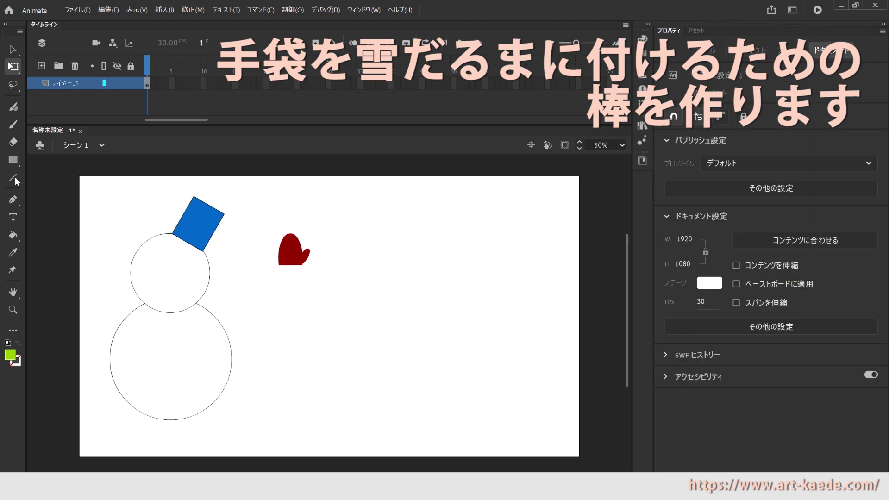
- Set the fill colour to brown and draw a thin vertical rectangle below the mitten as its stick
left_click(10, 355)
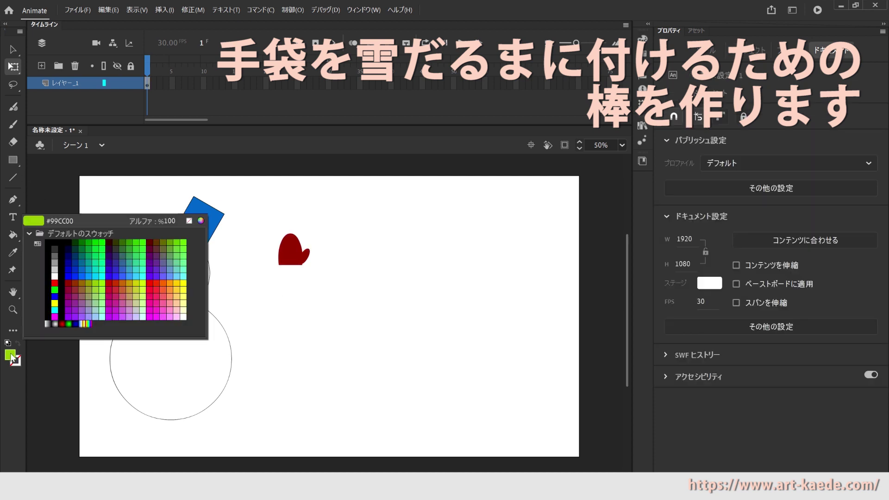
left_click(75, 283)
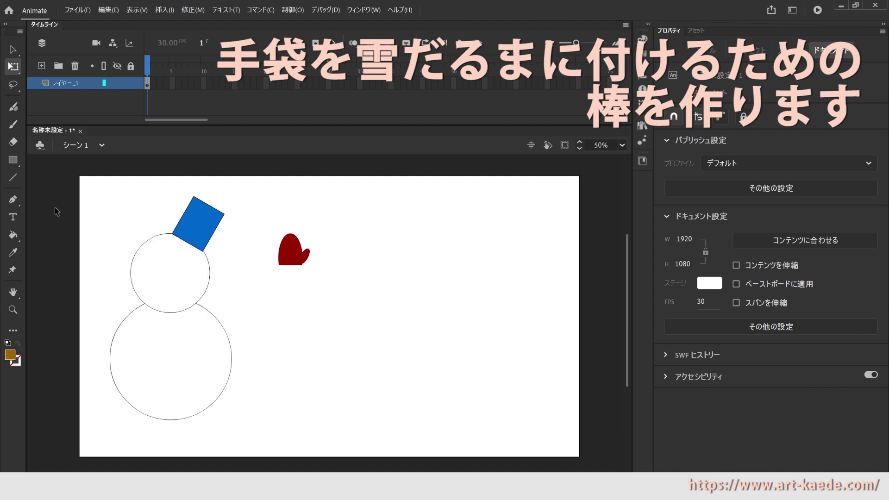
left_click(13, 160)
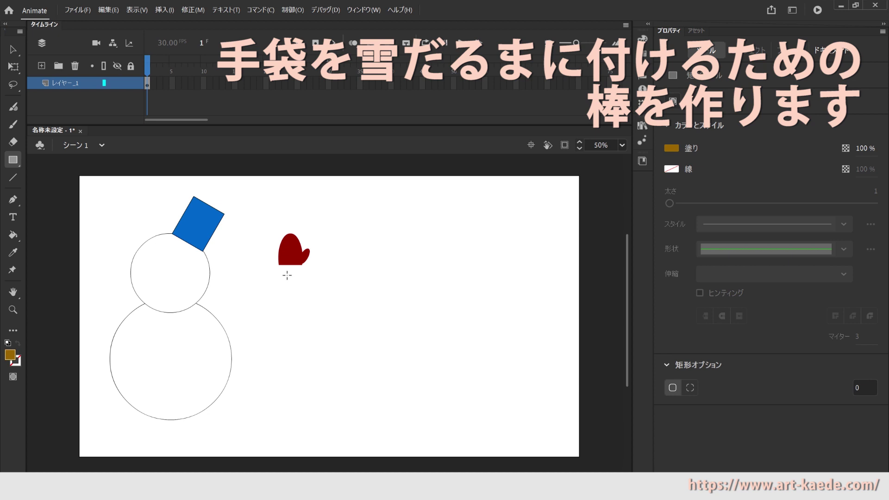
left_click_drag(288, 290, 294, 330)
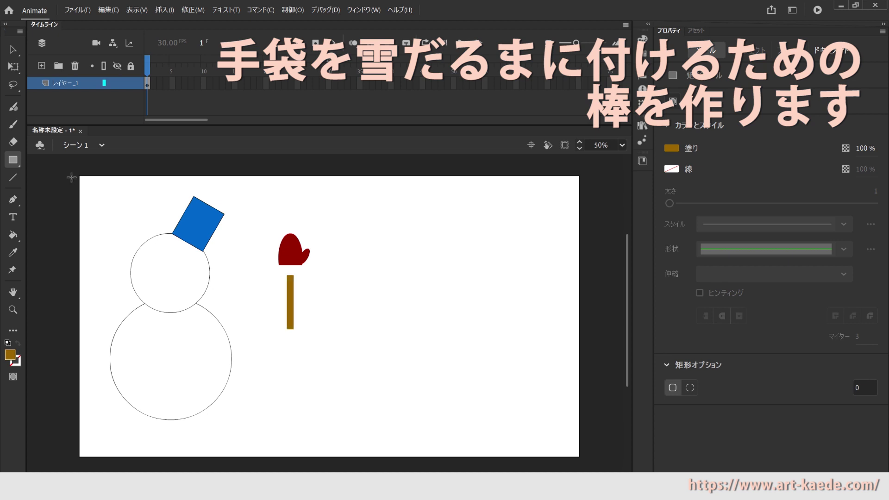
- Group the brown stick, then move the mitten straight down so it rests on the stick's upper end
left_click(12, 52)
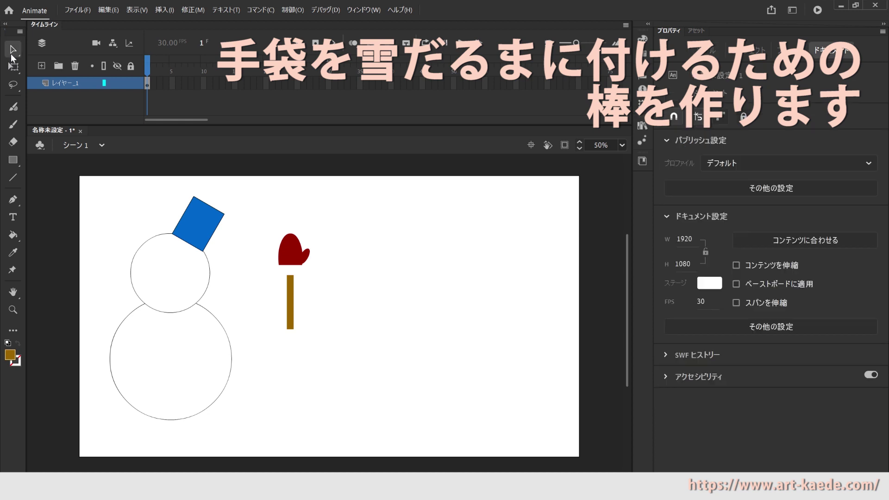
left_click(291, 300)
left_click(193, 11)
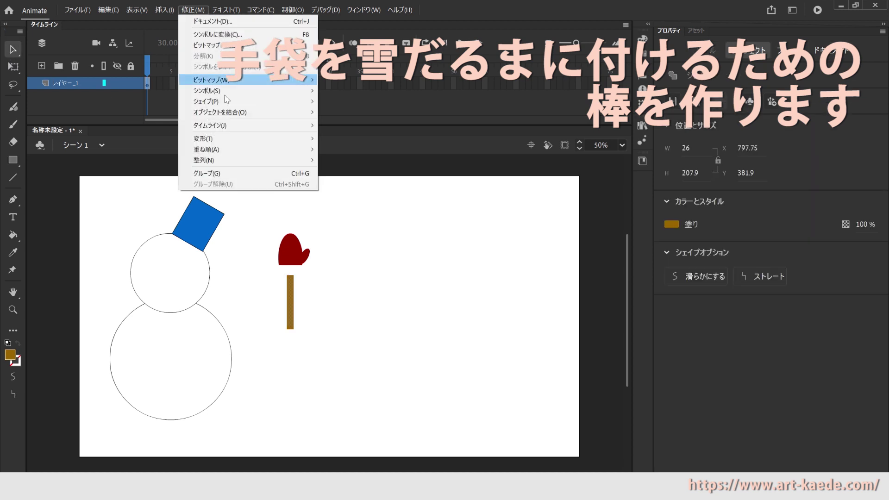
left_click(233, 174)
left_click(294, 246)
left_click_drag(294, 249, 293, 254)
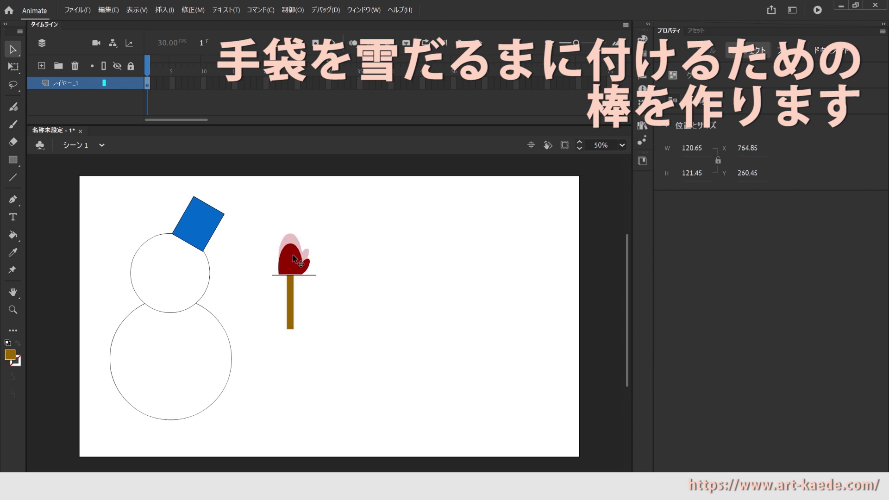
left_click(339, 252)
- Group the mitten and its stick together as one arm
left_click_drag(324, 350, 254, 198)
left_click(193, 10)
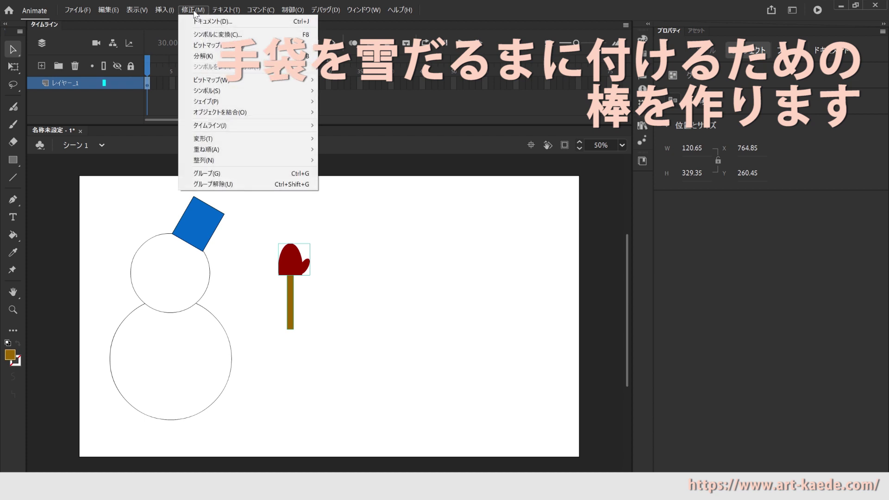
left_click(227, 173)
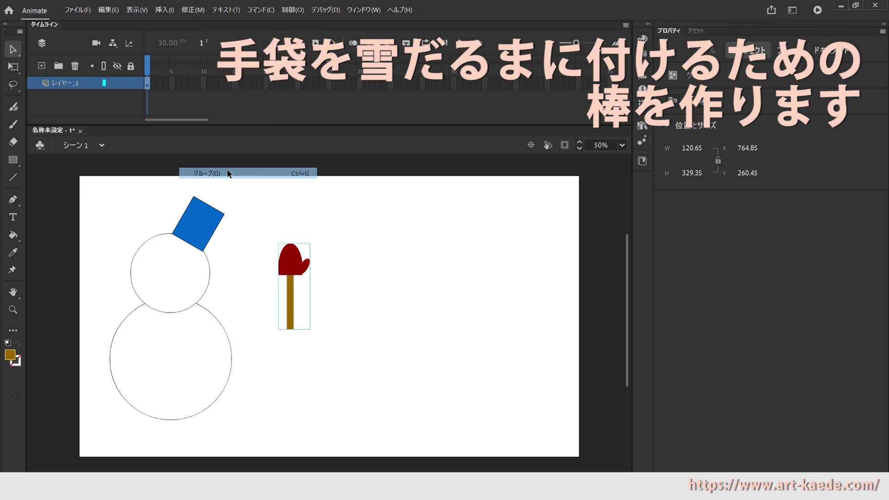
- Copy the mitten arm, paste it in the same place and flip the copy horizontally
left_click(108, 9)
left_click(122, 61)
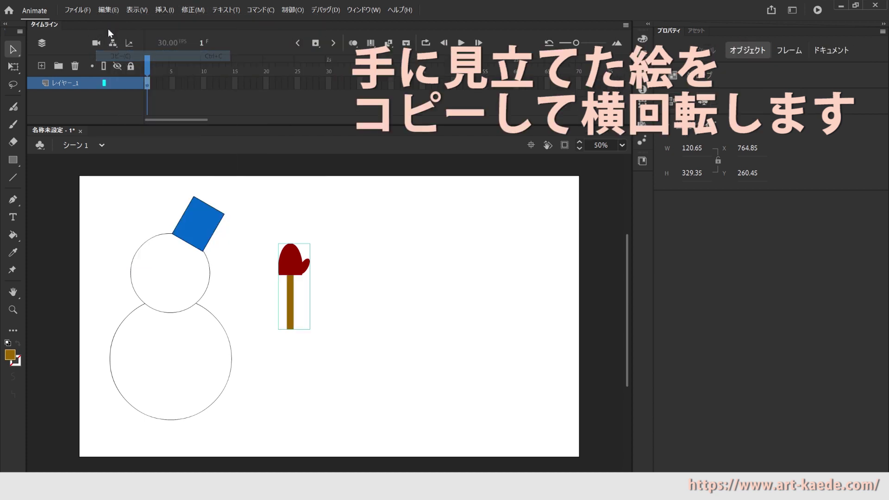
left_click(110, 10)
left_click(133, 79)
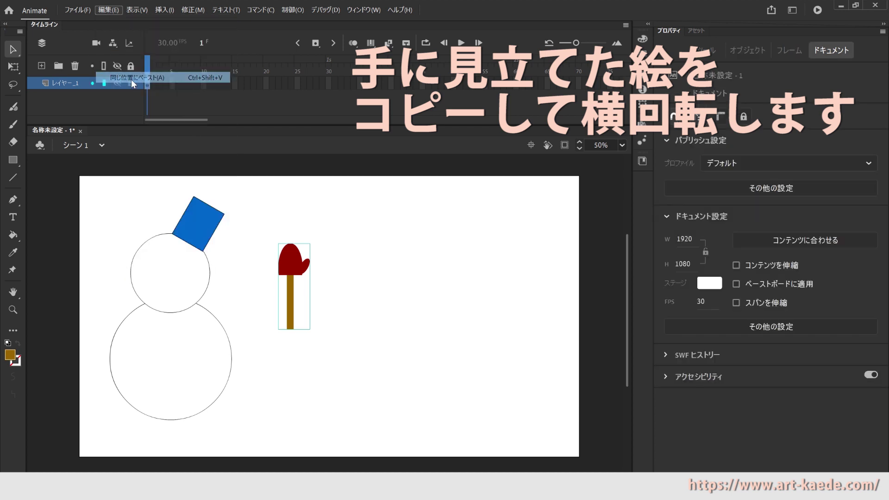
left_click(192, 10)
mouse_move(229, 139)
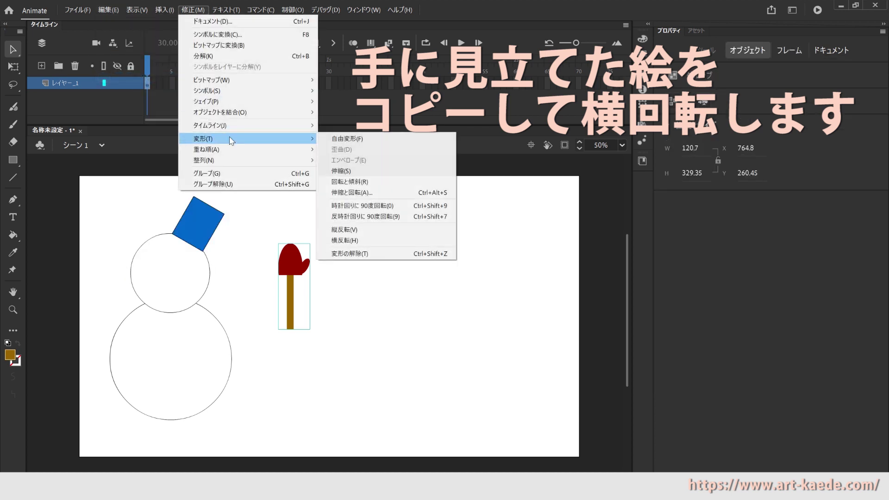
left_click(351, 241)
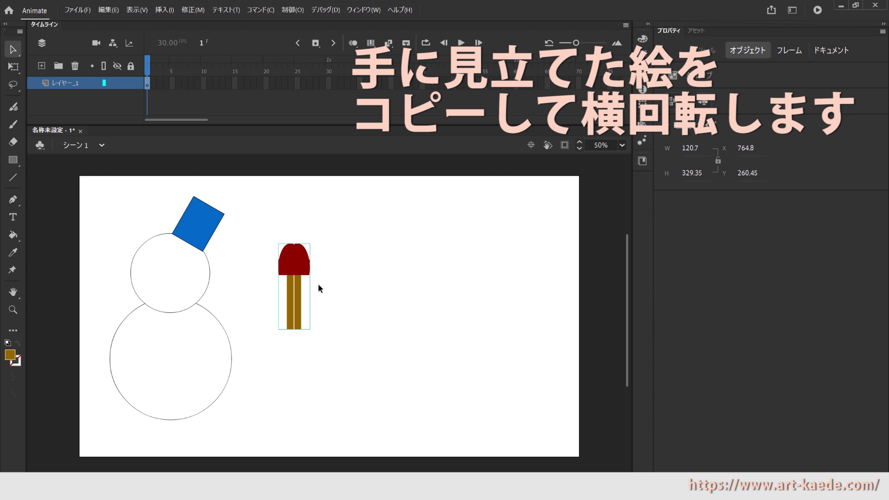
- Place the flipped arm at the snowman's left side and the original at the right, and rotate both outward with the mittens raised
left_click_drag(291, 269, 112, 285)
left_click_drag(293, 262, 225, 275)
left_click(193, 9)
mouse_move(240, 144)
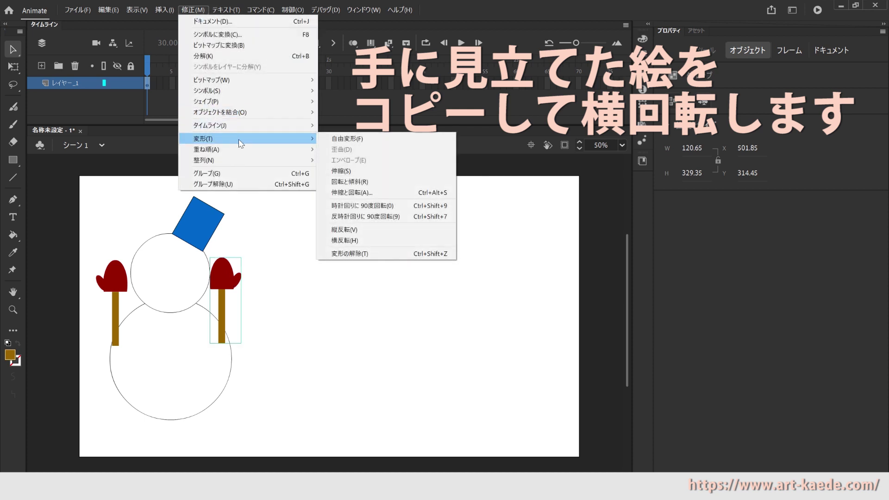
left_click(356, 182)
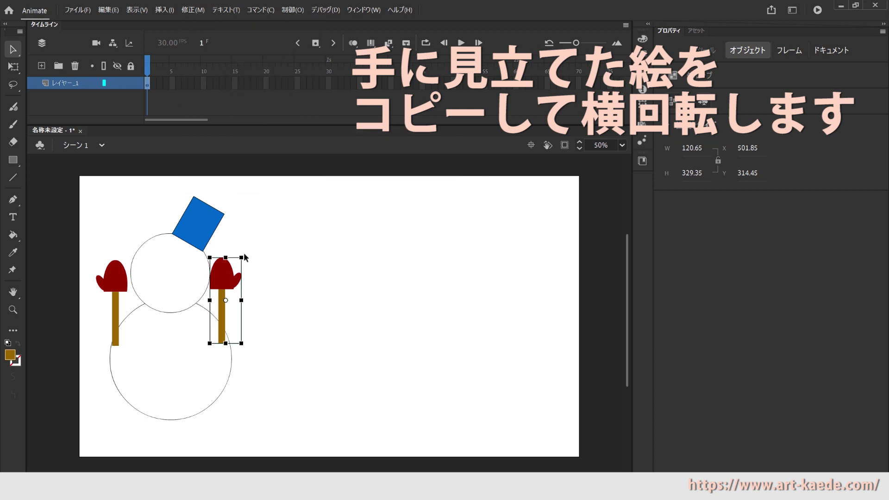
left_click_drag(241, 258, 260, 272)
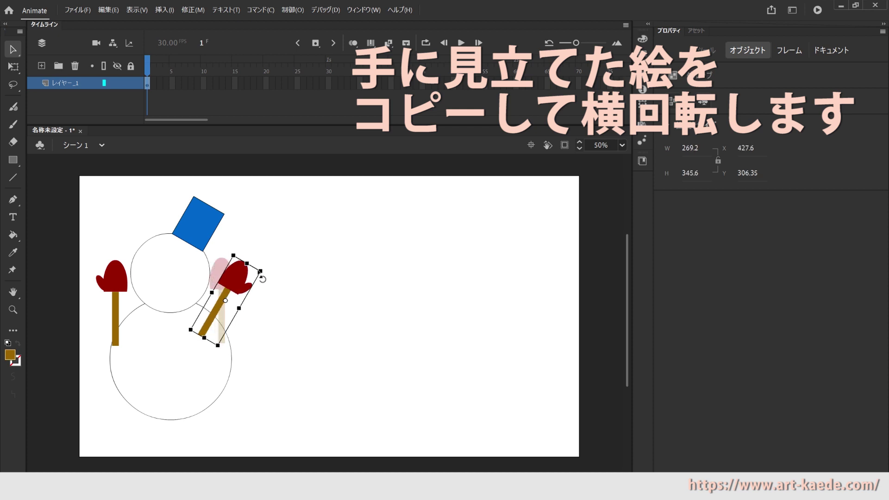
left_click(112, 272)
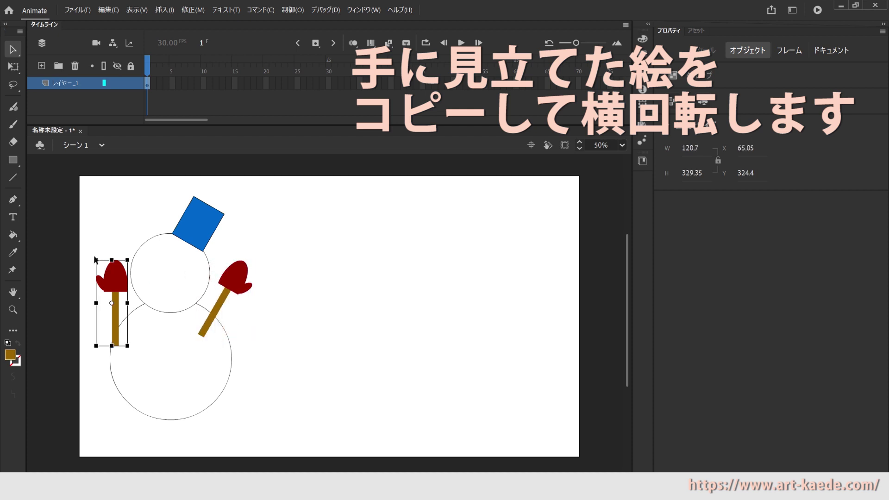
mouse_move(95, 259)
left_mouse_down()
mouse_move(82, 270)
mouse_move(97, 274)
left_mouse_up()
left_click_drag(232, 280, 237, 280)
left_click(409, 203)
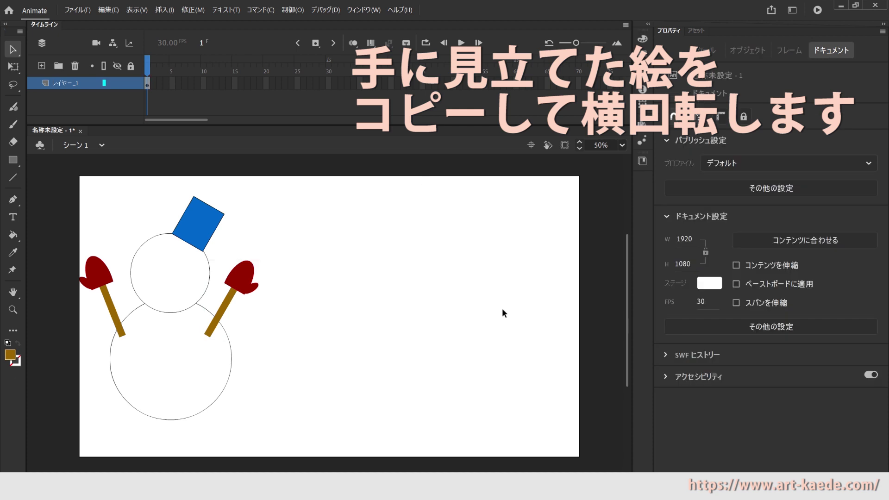
- Select the whole snowman and move it to the middle of the stage
left_click_drag(60, 170, 295, 448)
left_click_drag(183, 389, 355, 390)
left_click(224, 411)
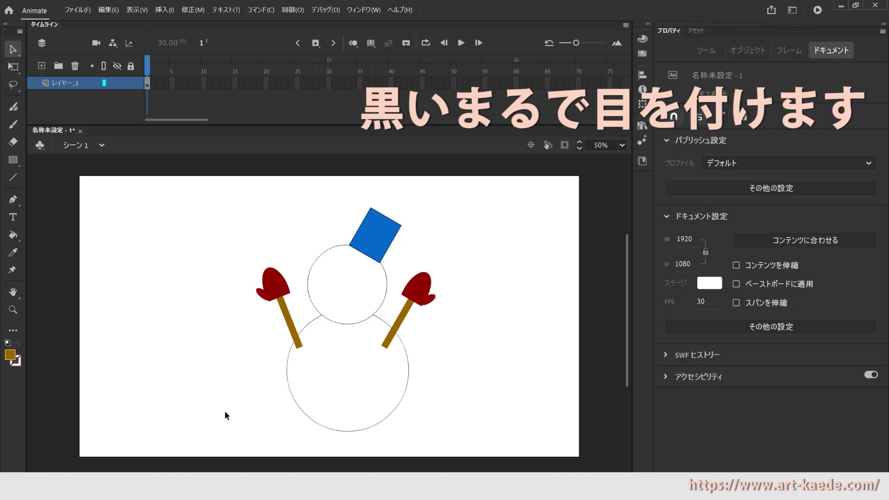
- Set the fill colour to black and draw a circle about 66 px across on the empty area left of the snowman
left_click(14, 162)
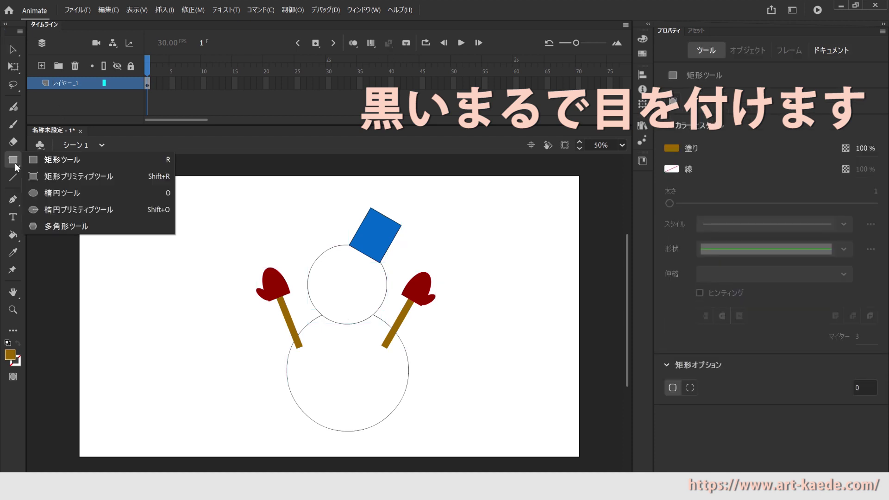
left_click(60, 195)
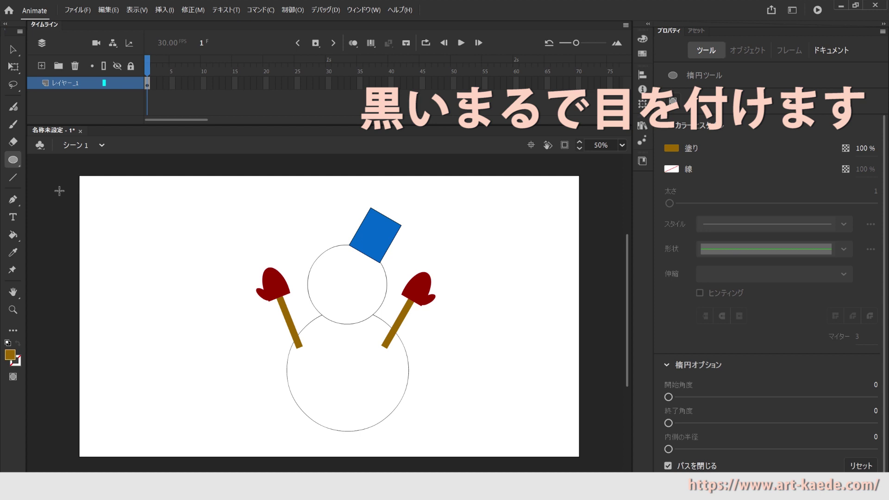
left_click(11, 359)
left_click(49, 260)
left_click_drag(159, 251, 176, 268)
- Group the black circle, then copy it and paste the copy in the same place
left_click(13, 46)
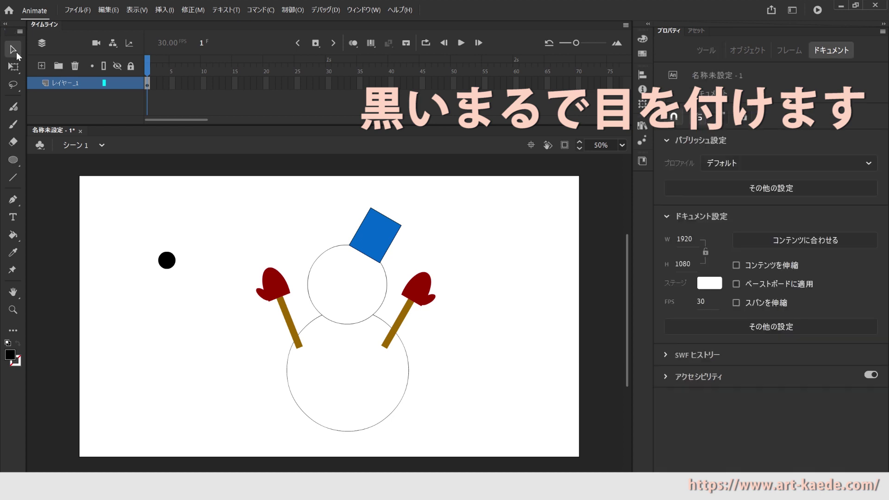
left_click(172, 264)
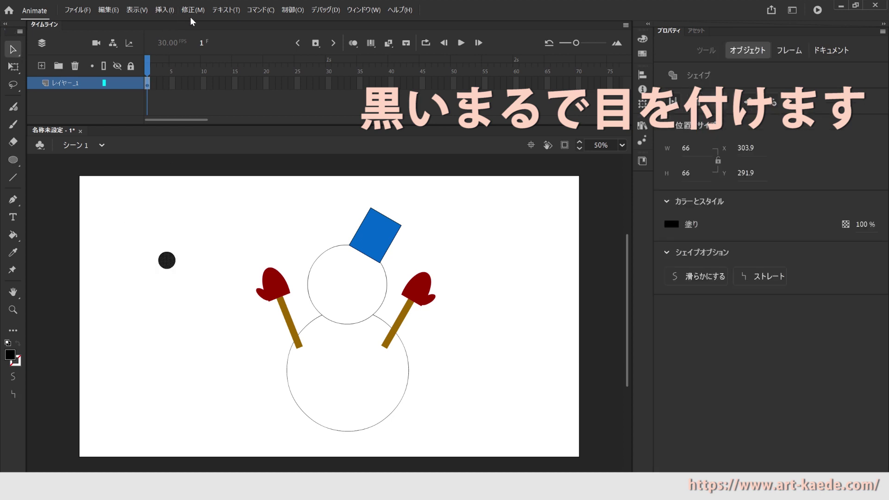
left_click(111, 14)
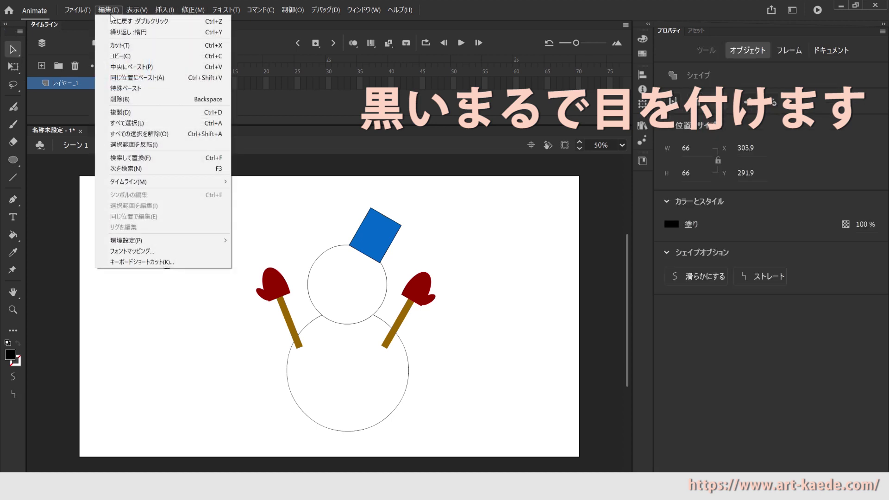
mouse_move(192, 10)
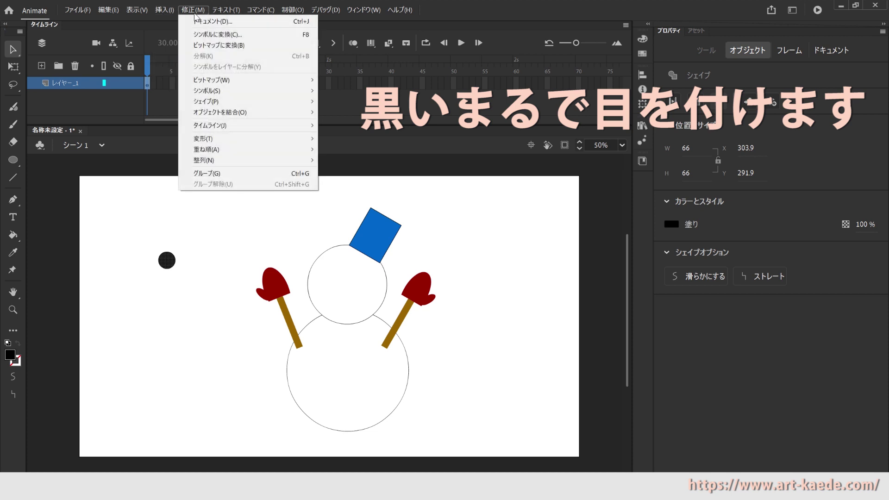
left_click(223, 172)
left_click(110, 10)
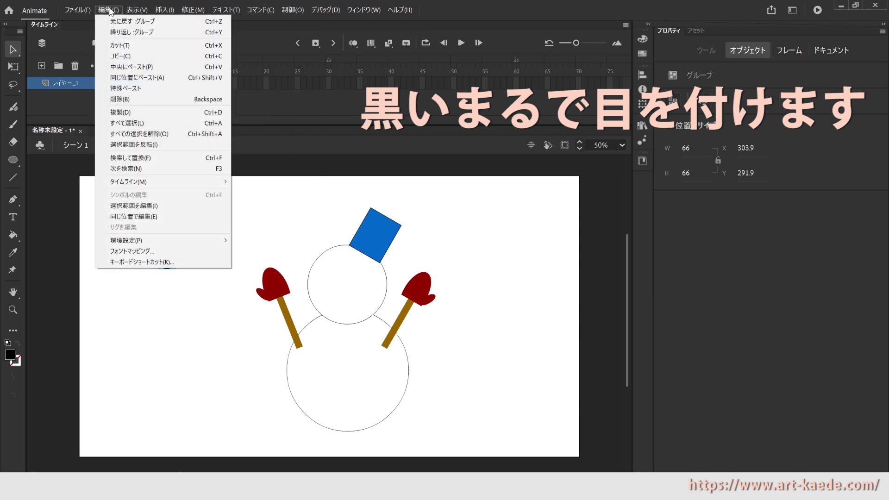
left_click(109, 10)
left_click(108, 13)
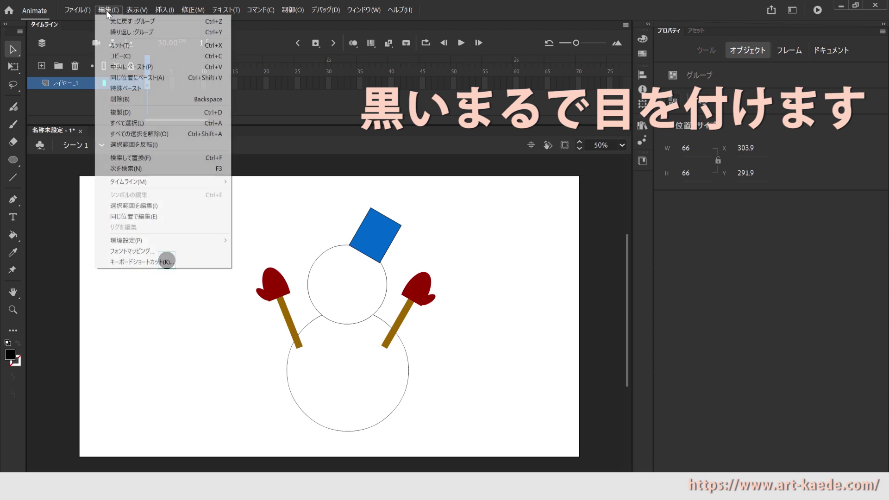
left_click(197, 221)
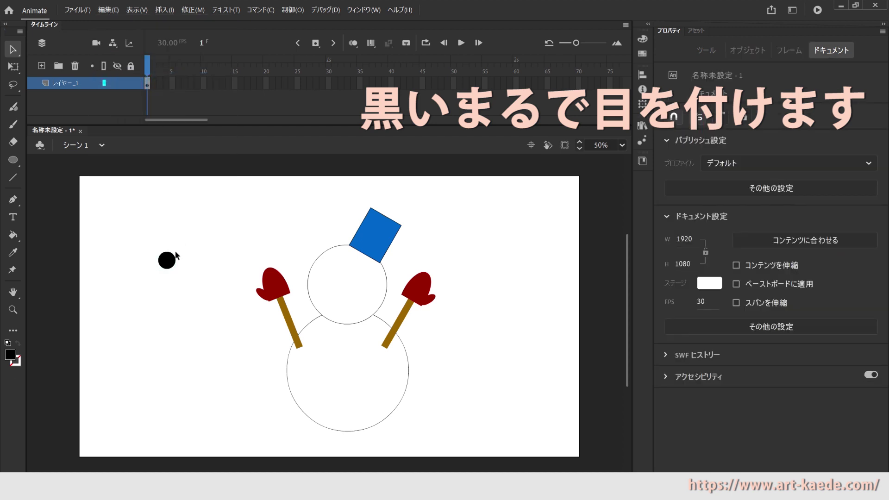
- Move the two black circles onto the snowman's head as eyes, side by side at the same height
left_click_drag(175, 262, 371, 283)
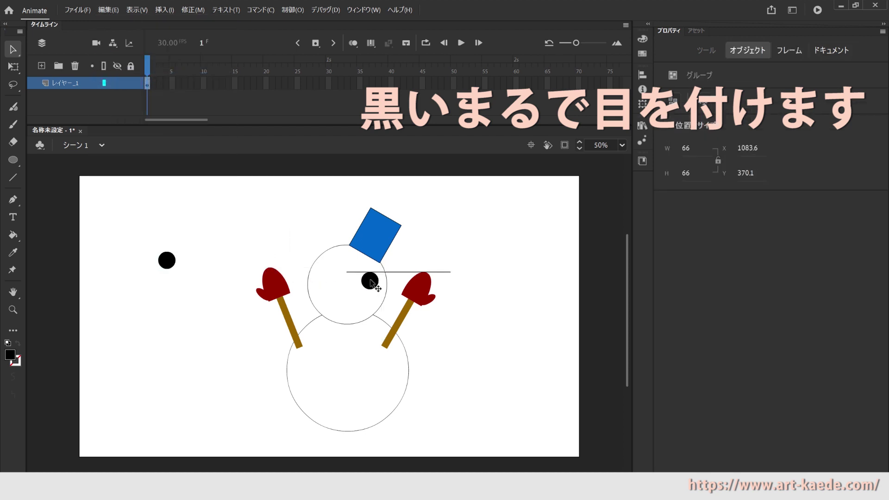
left_click_drag(168, 269, 328, 287)
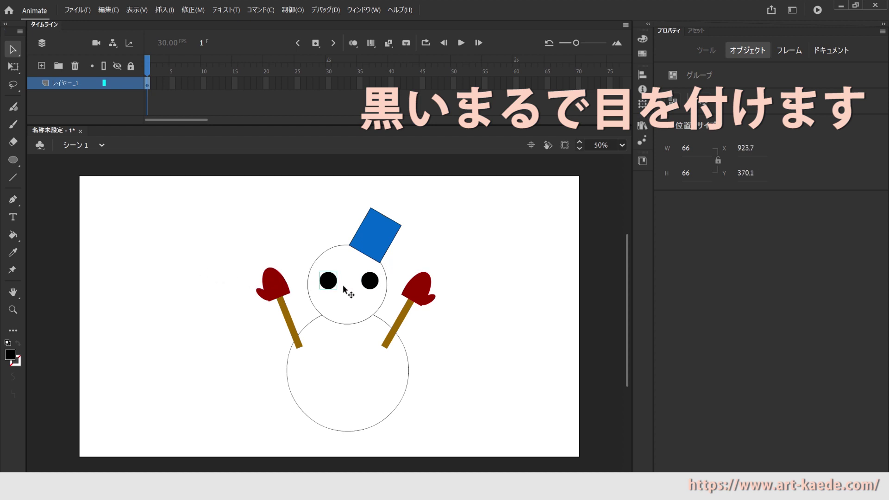
left_click(488, 271)
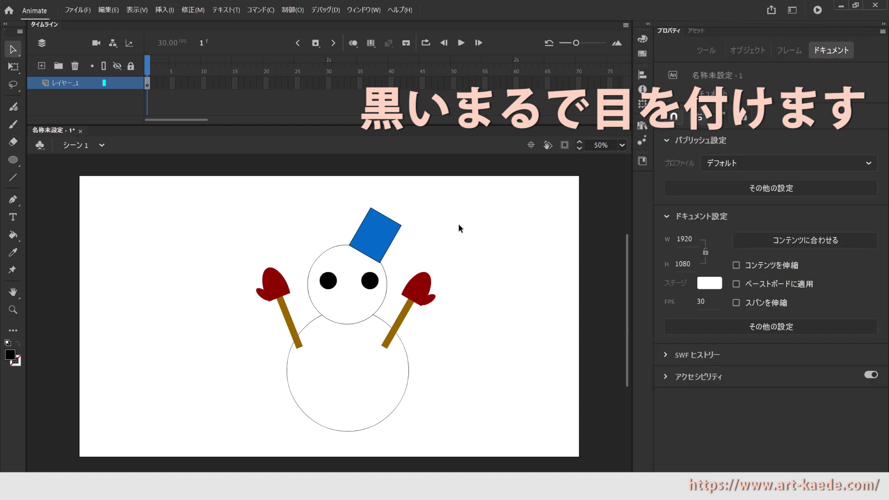
- Draw a black rectangle left of the snowman and pull its lower right corner inward to make a triangle about 122 by 162 px
left_click(19, 163)
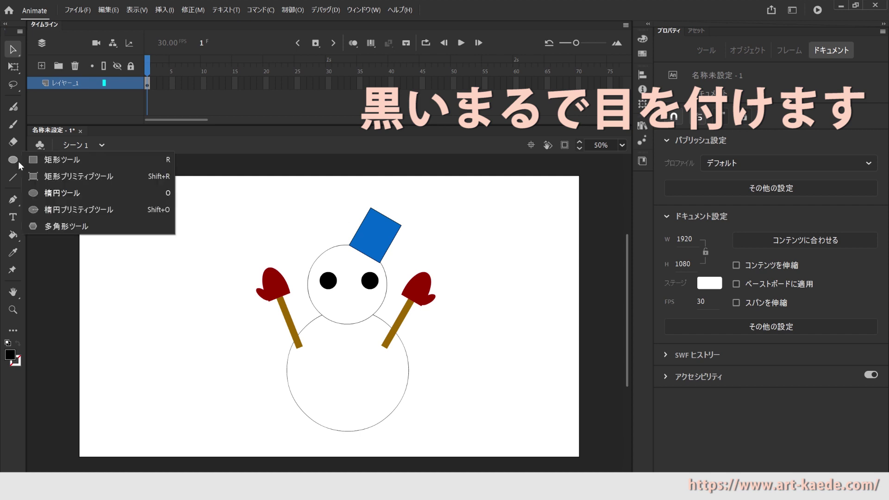
left_click(60, 160)
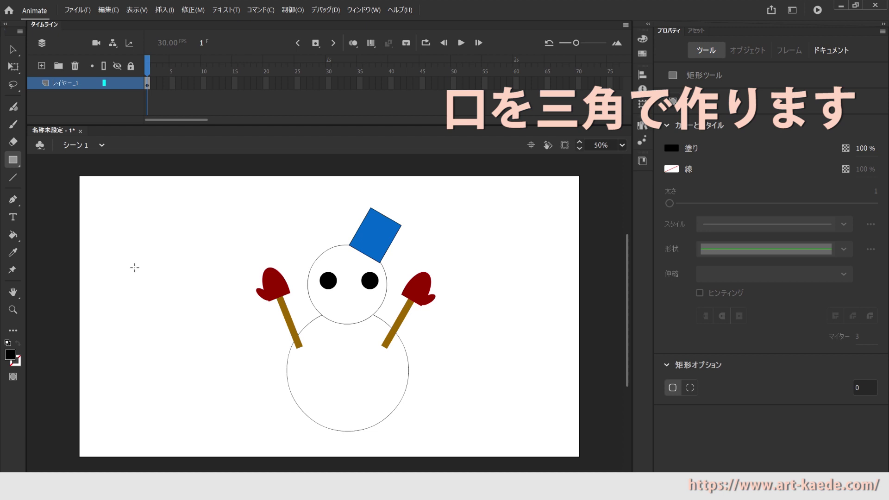
left_click_drag(135, 263, 166, 305)
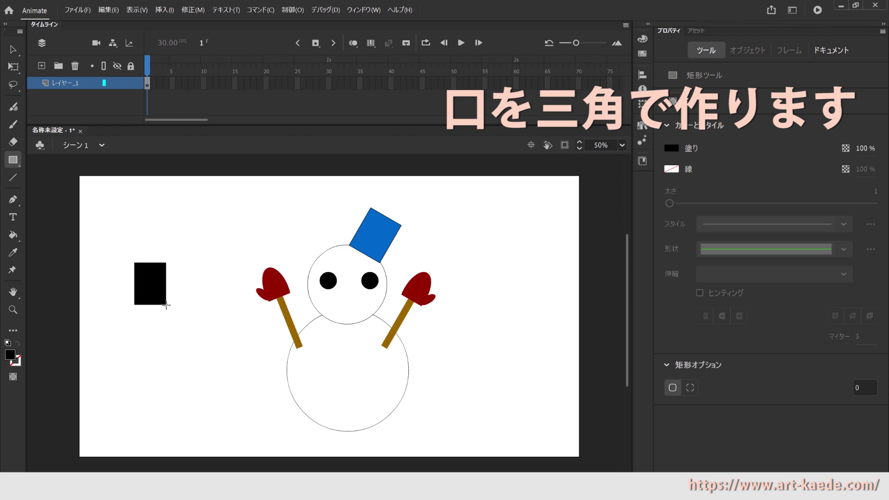
left_click(12, 53)
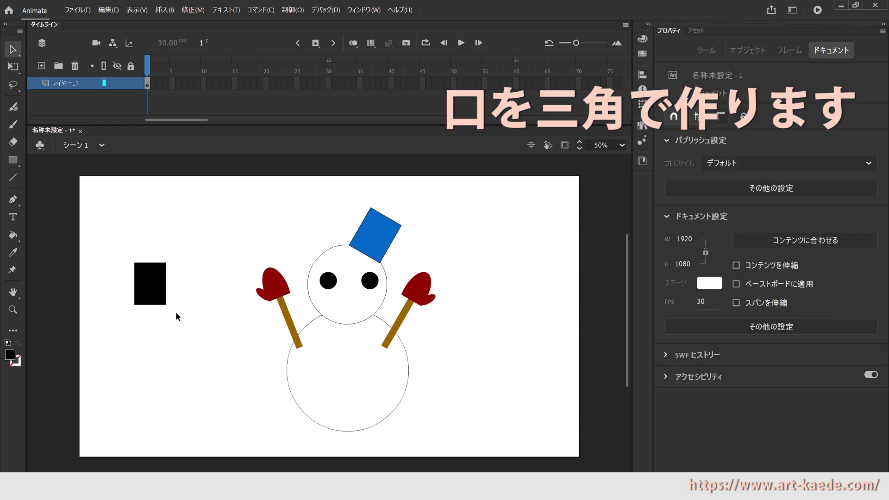
left_click_drag(166, 305, 150, 288)
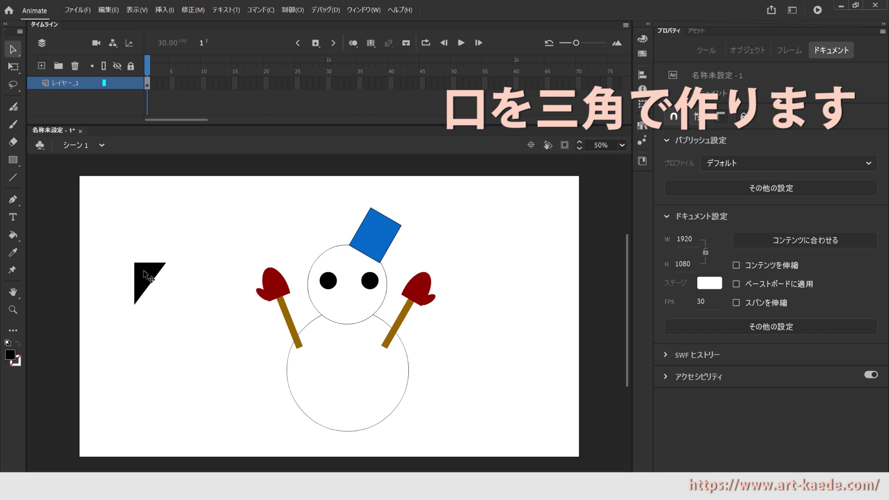
- Change the triangle's fill colour to orange-red
left_click(143, 272)
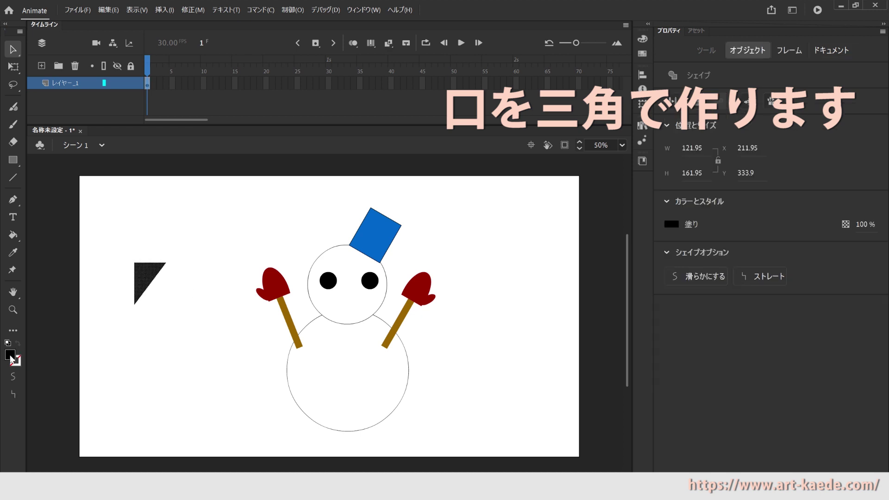
left_click(10, 356)
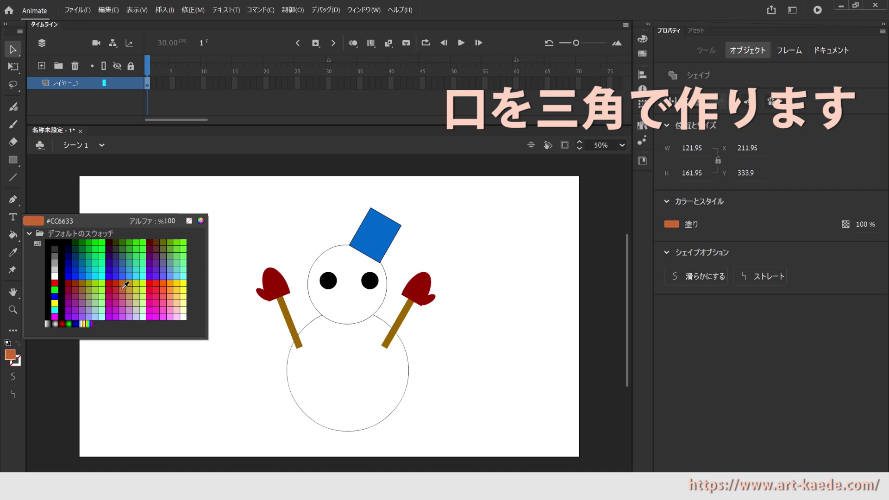
left_click(160, 292)
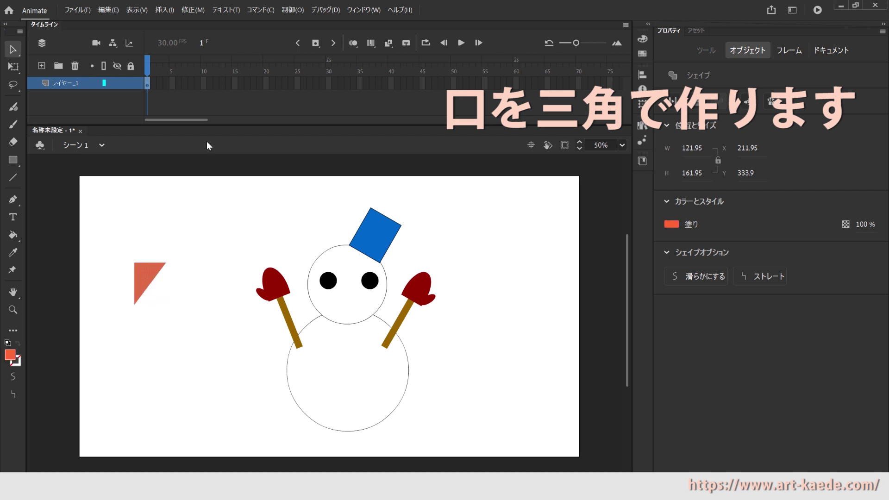
- Reshape the orange-red triangle so its lower tip is centred below the top edge, about 122 by 72 px overall
left_click(127, 265)
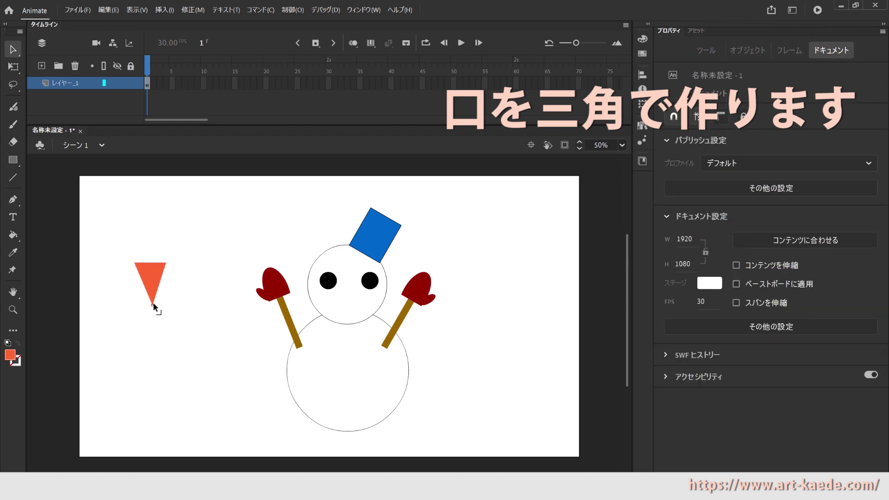
left_click_drag(149, 302, 147, 278)
left_click(192, 10)
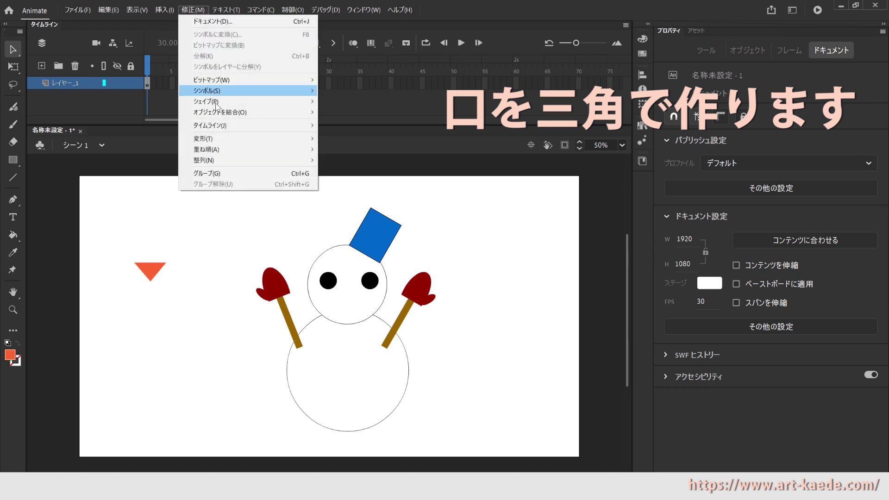
left_click(213, 174)
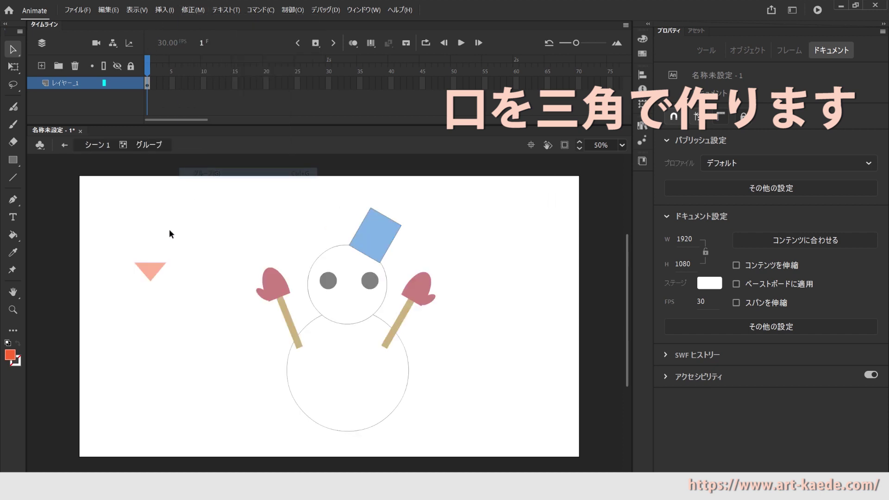
left_click(94, 146)
- Group the orange-red triangle and place it on the snowman's head, centred below the eyes, as the mouth
left_click(150, 267)
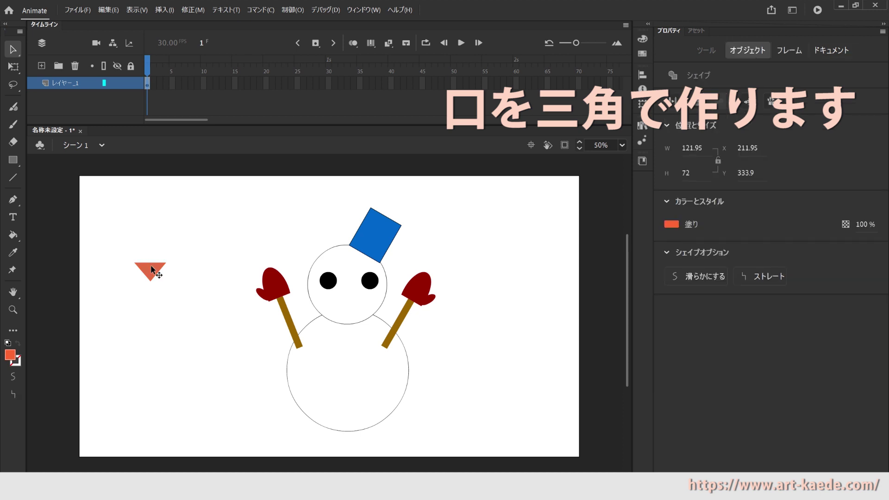
left_click(193, 10)
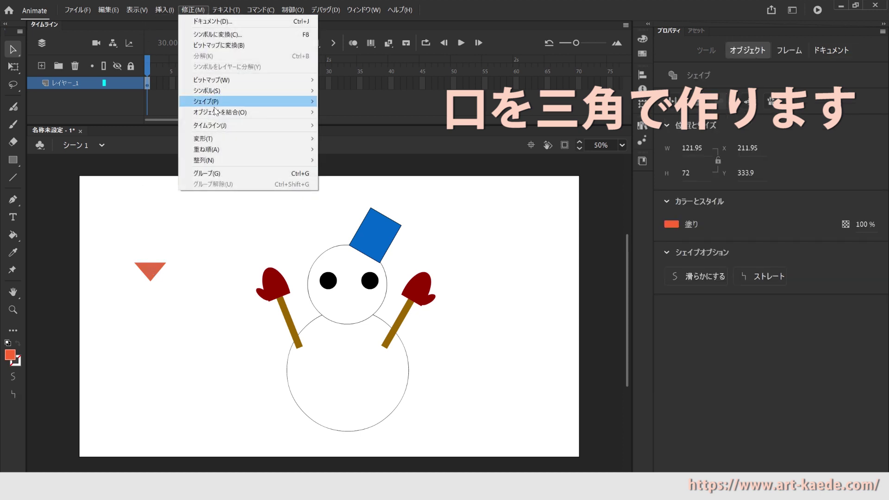
left_click(213, 173)
left_click_drag(155, 260, 349, 306)
left_click(447, 247)
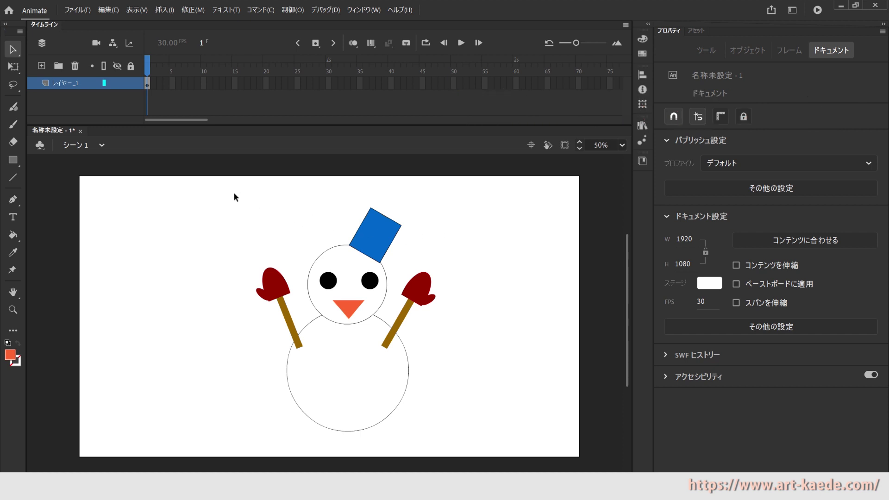
- Move the entire snowman to the left part of the stage, at about X 86, Y 87, and group all its parts
left_click_drag(206, 190, 490, 452)
left_click_drag(375, 389, 231, 378)
left_click(193, 10)
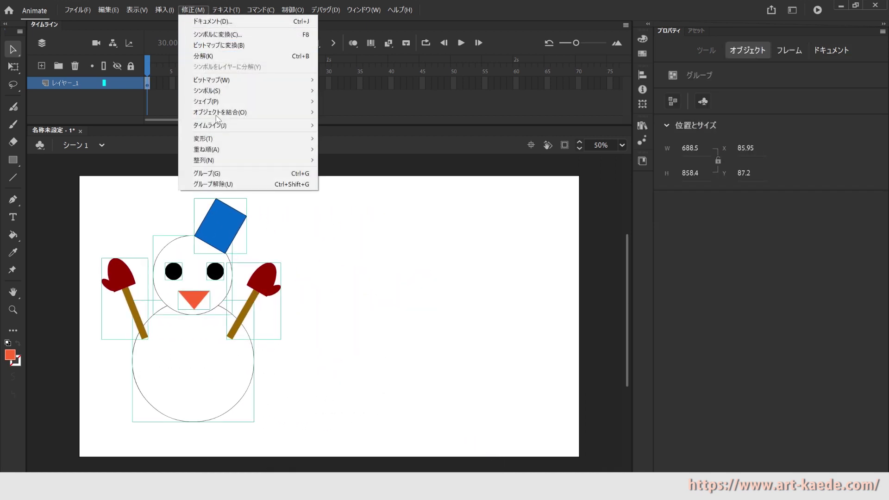
left_click(213, 173)
left_click(390, 241)
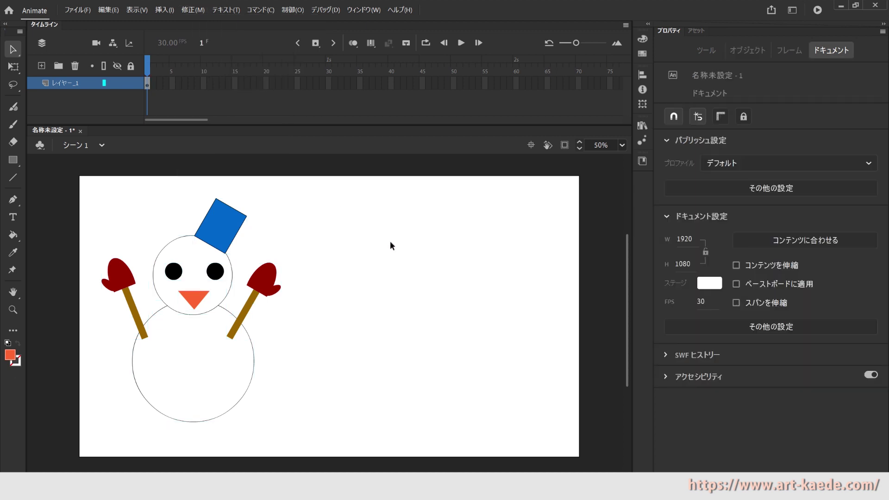
- Add the static text 雪だるま and place it just to the right of the snowman, around the stage's mid-height at Y 295
left_click(13, 219)
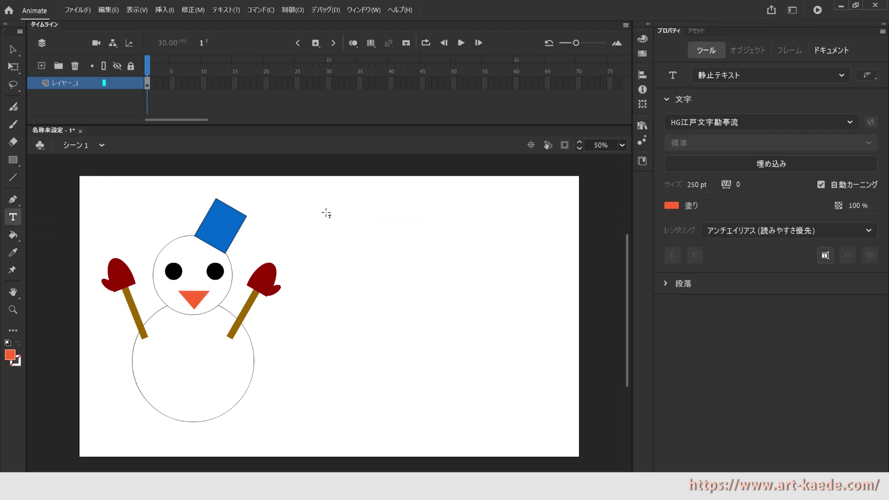
left_click(332, 251)
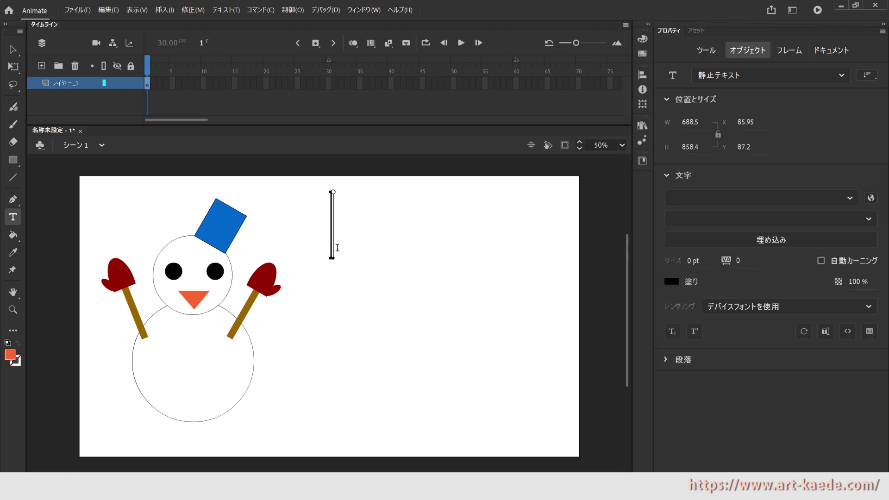
type("yu")
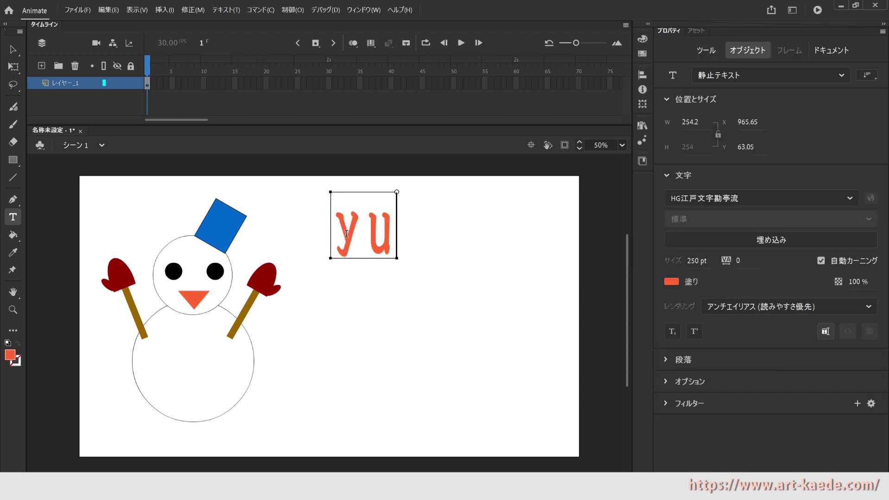
key("BackSpace")
key("BackSpace")
type("yuk")
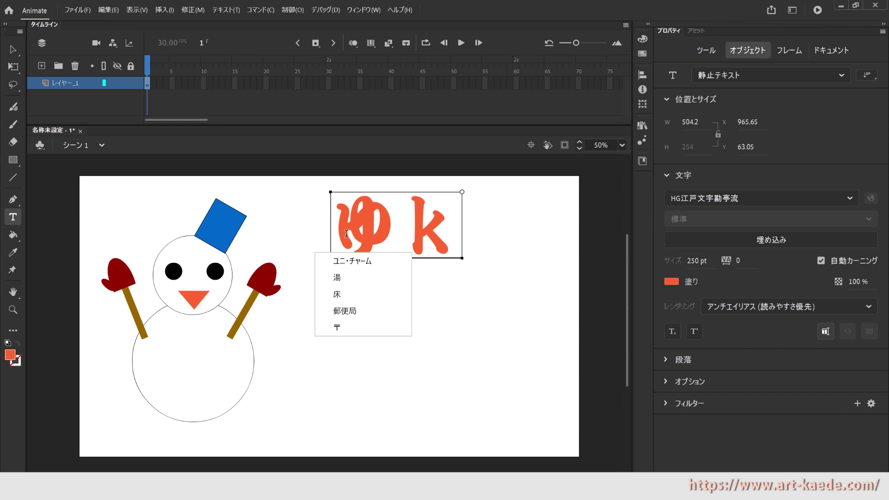
type("idaruma")
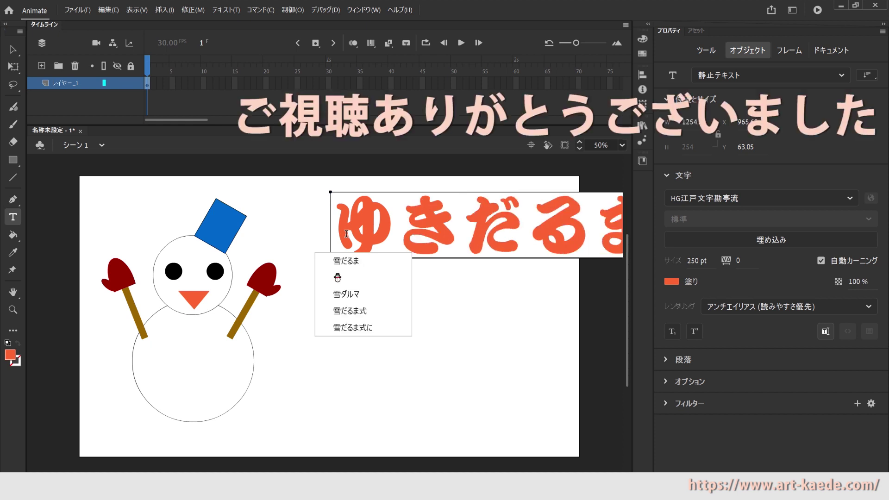
key("space")
key("Return")
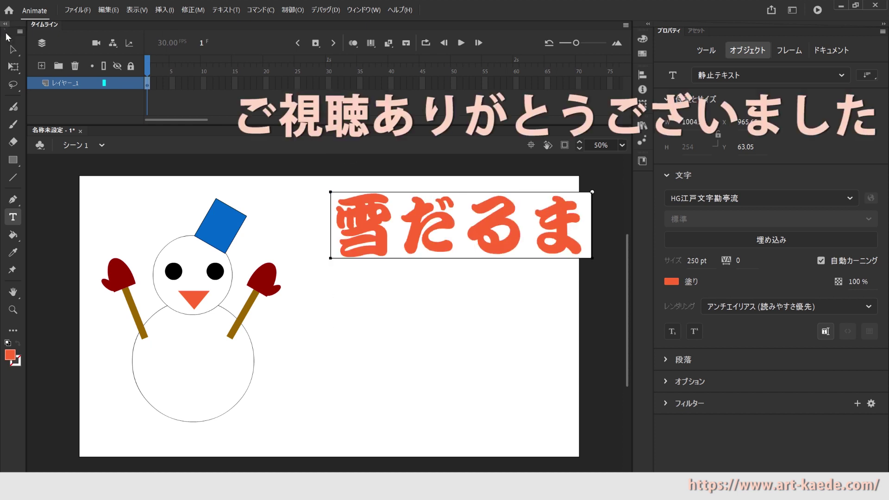
left_click(13, 49)
left_click_drag(493, 253, 448, 314)
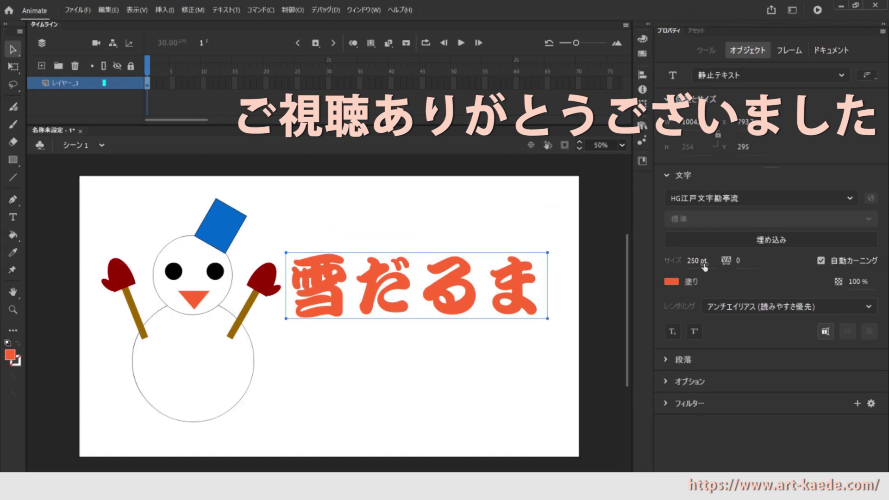